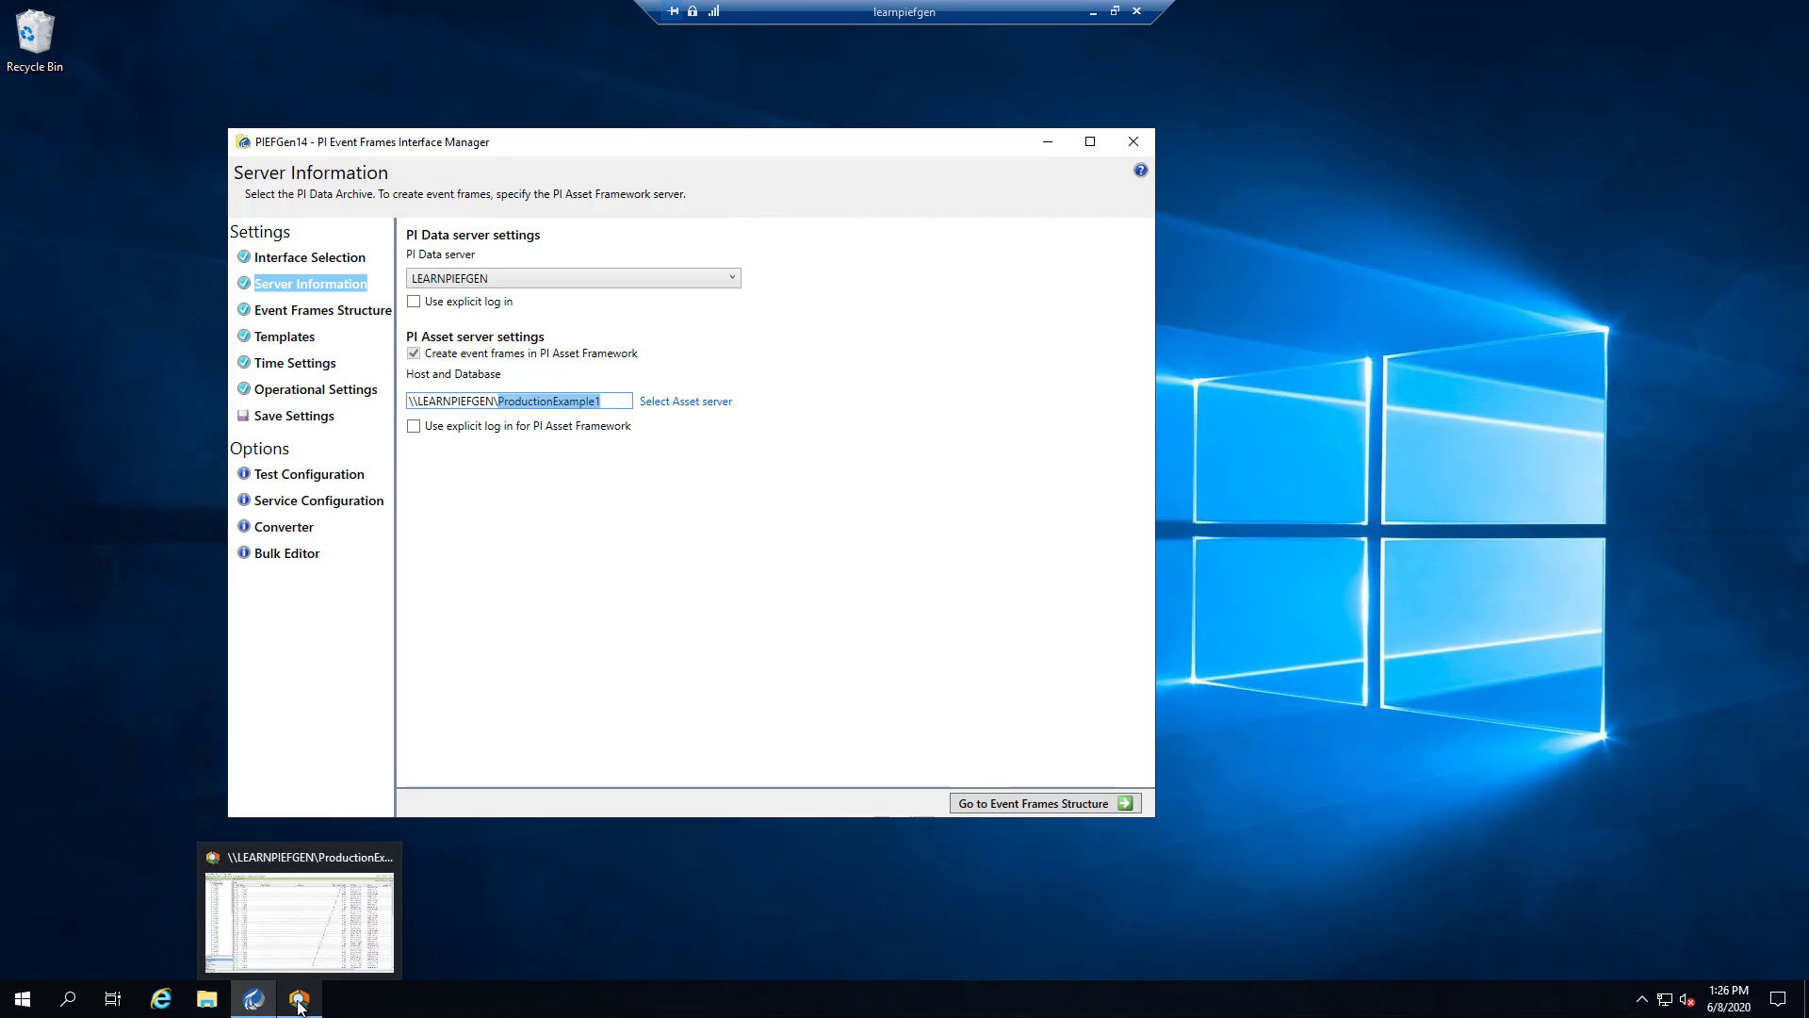
Step: Switch to PI System Explorer and examine the event frames listed in Event Frame Search 2, including their end times
left_click(298, 1004)
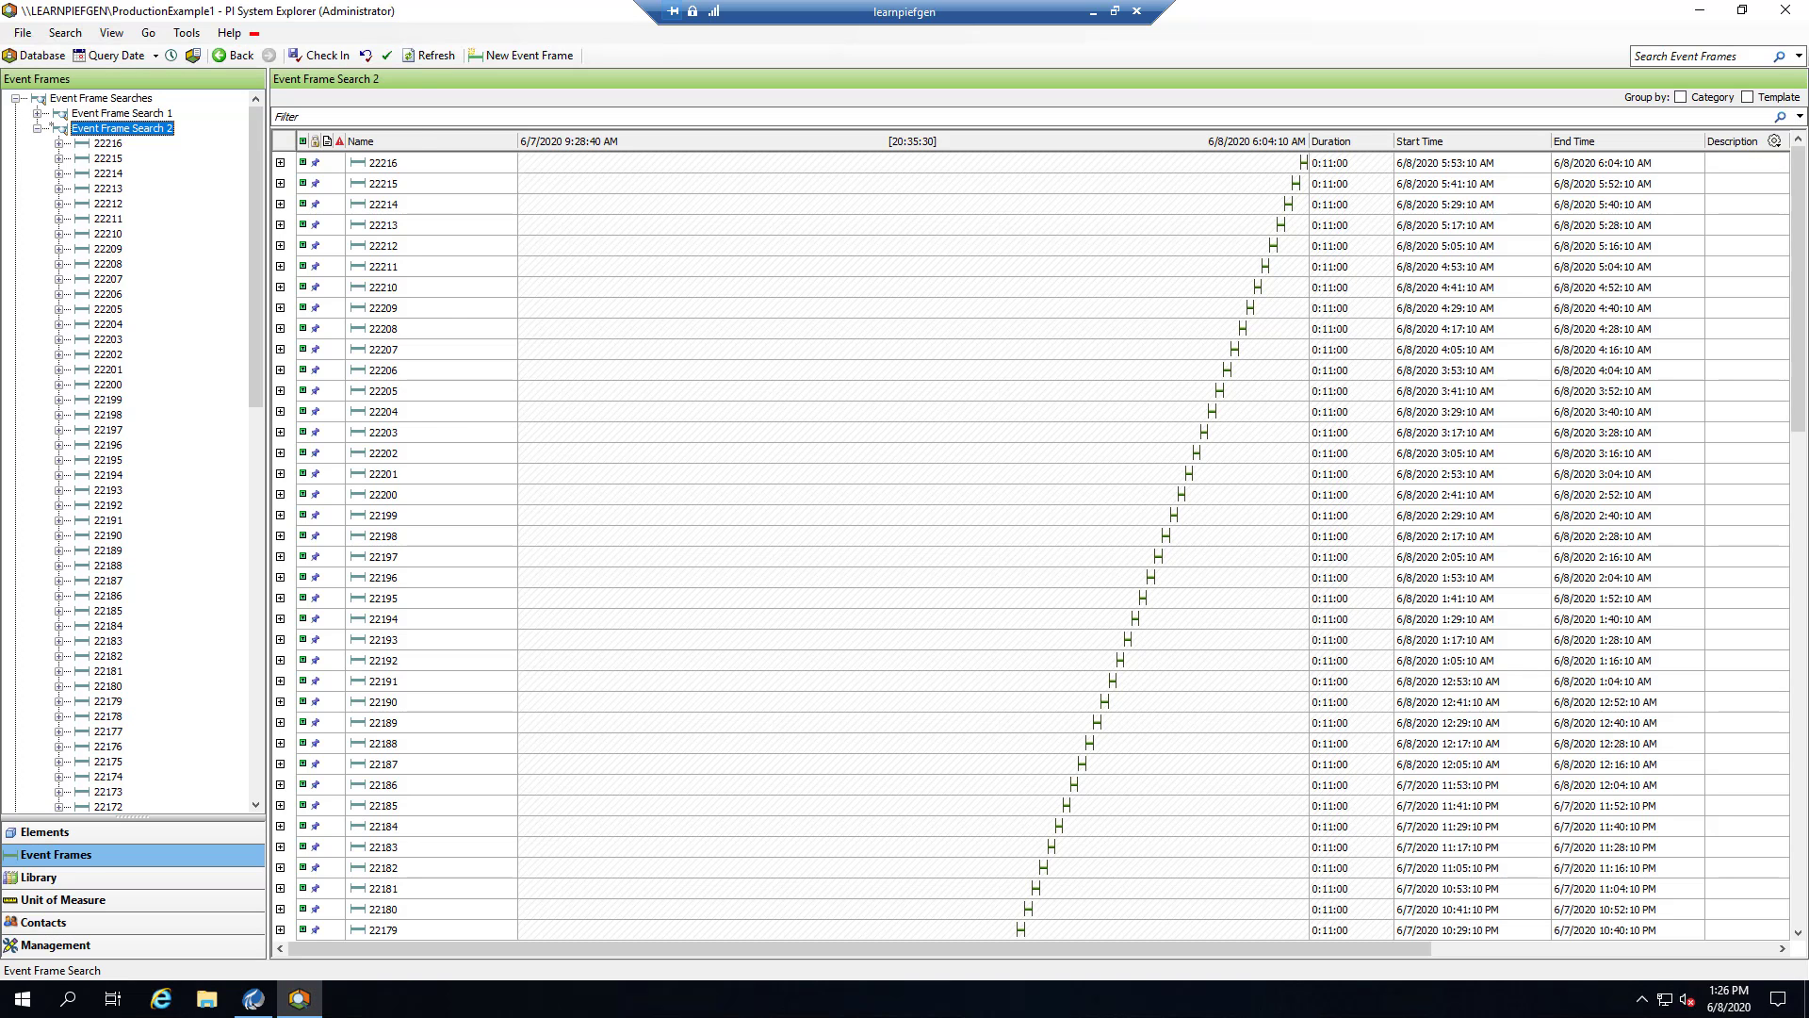
left_click_drag(259, 35, 76, 1)
mouse_move(1259, 136)
left_mouse_down()
mouse_move(1493, 189)
mouse_move(1693, 189)
left_mouse_up()
Step: Switch to PI Event Frames Interface Manager and set the operational mode to Recovery with start time 6/8/2020 9:00:00 AM
left_click(255, 999)
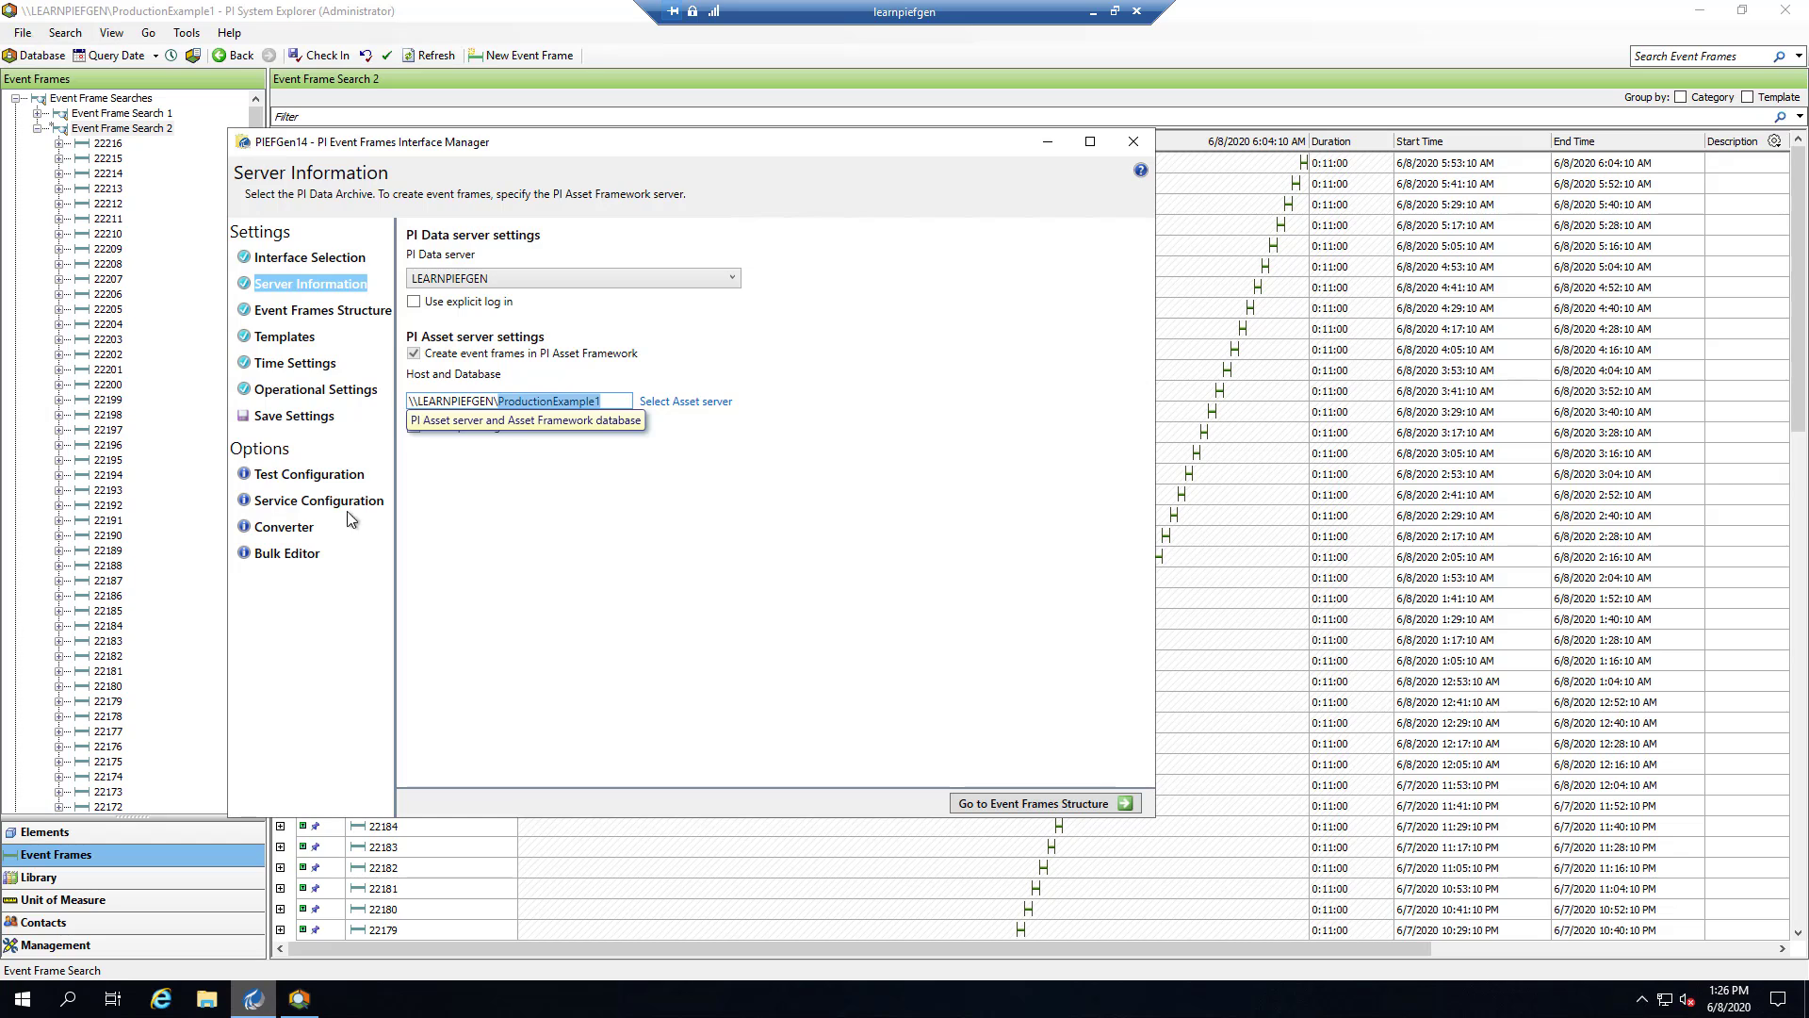
left_click(328, 397)
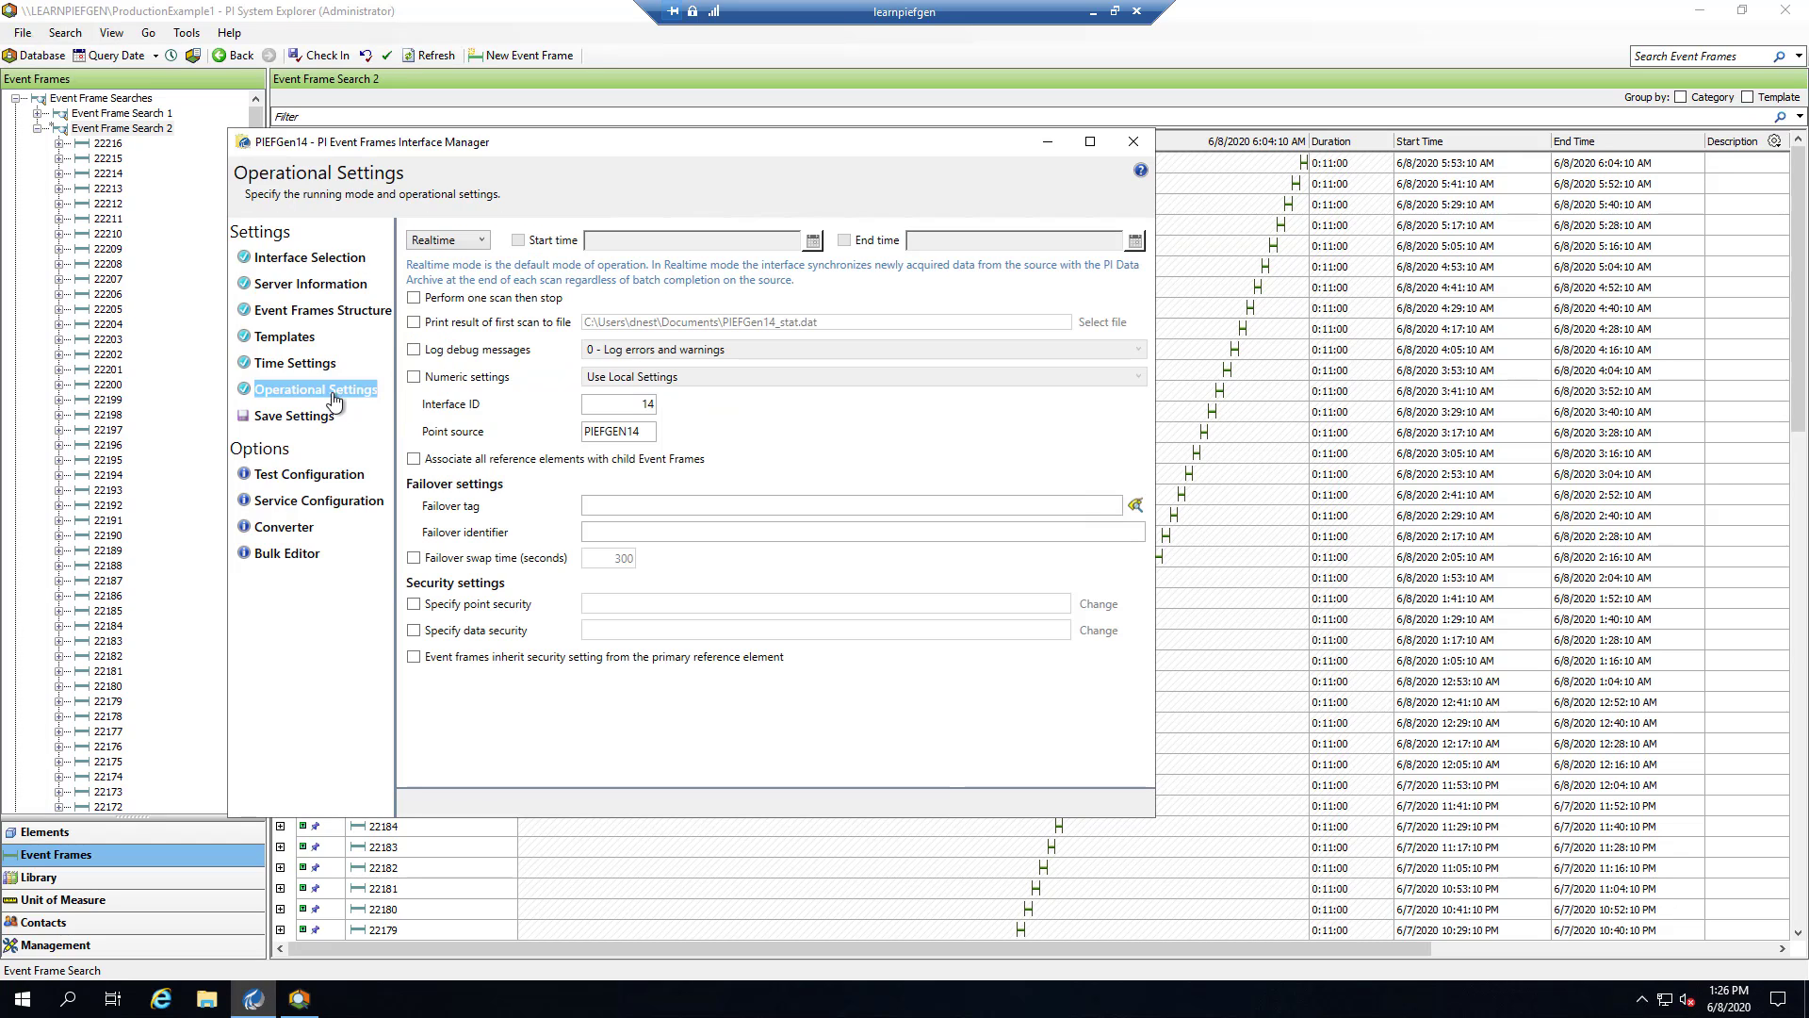
left_click(467, 247)
left_click(451, 279)
left_click(518, 240)
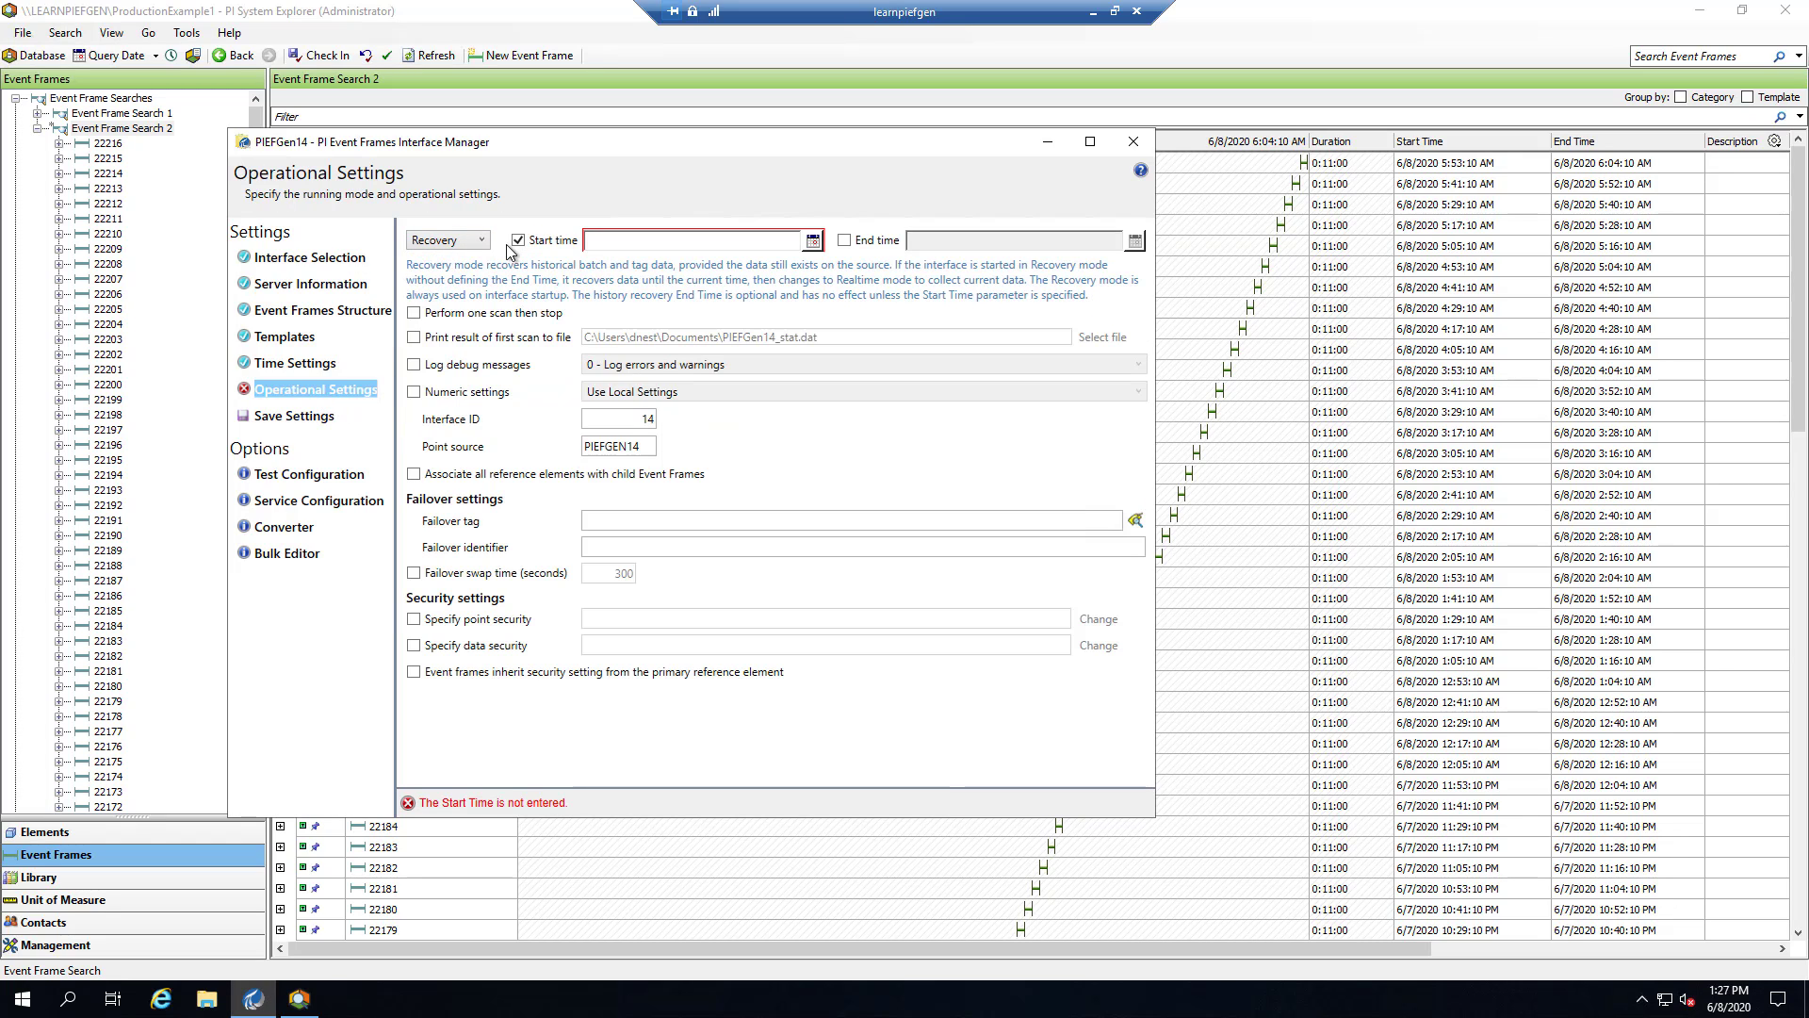
left_click(812, 241)
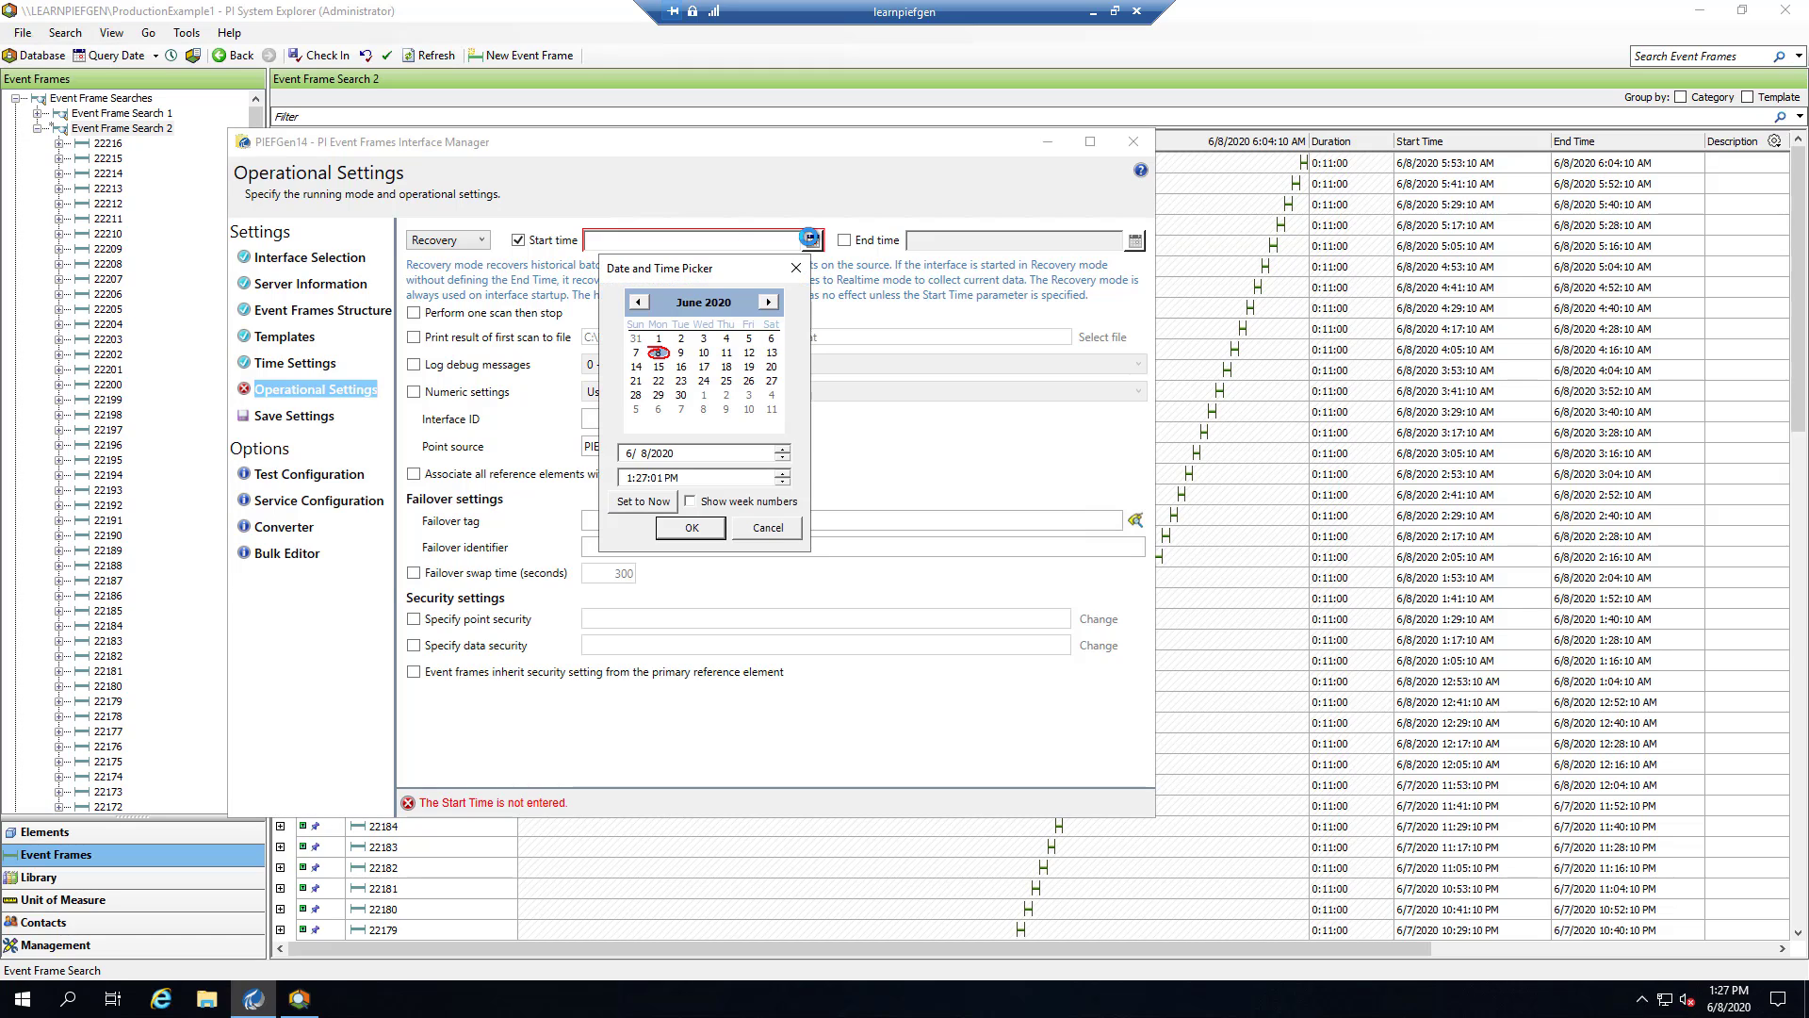
left_click(629, 478)
type("9:00:00 AM")
left_click(688, 531)
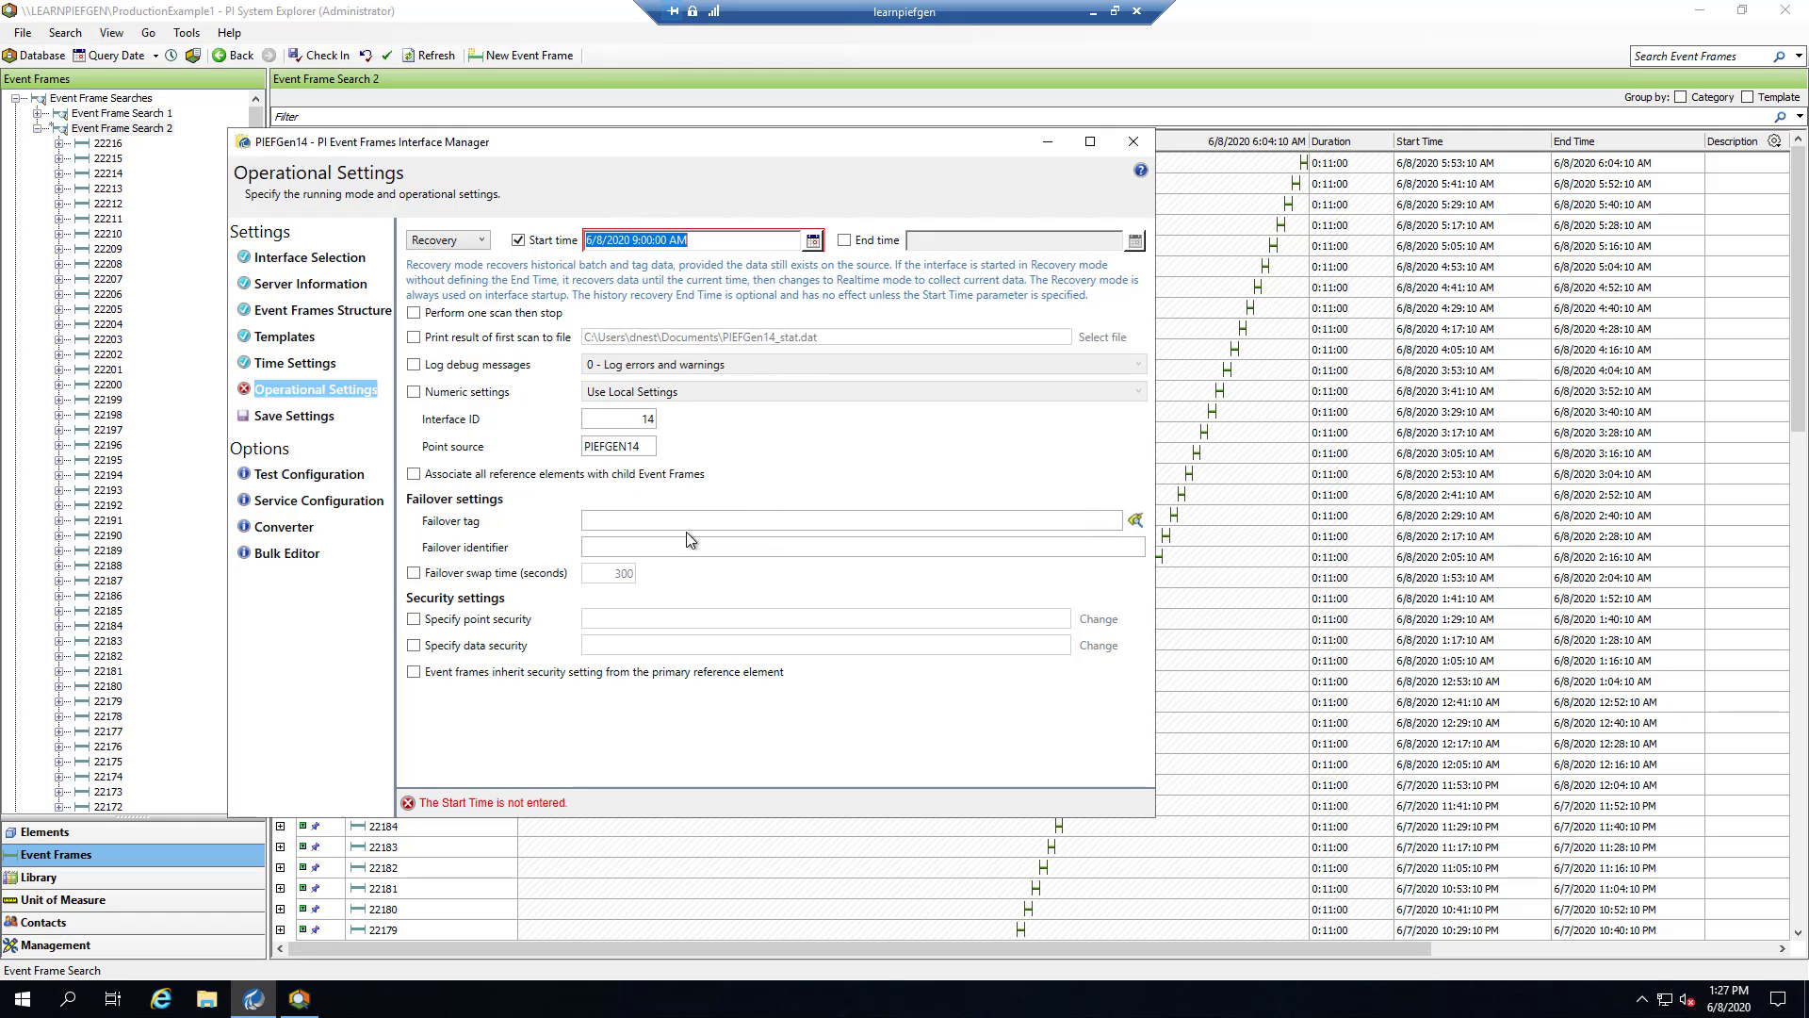
Step: Save the PIEFGen14 interface settings and start its interface service
left_click(276, 421)
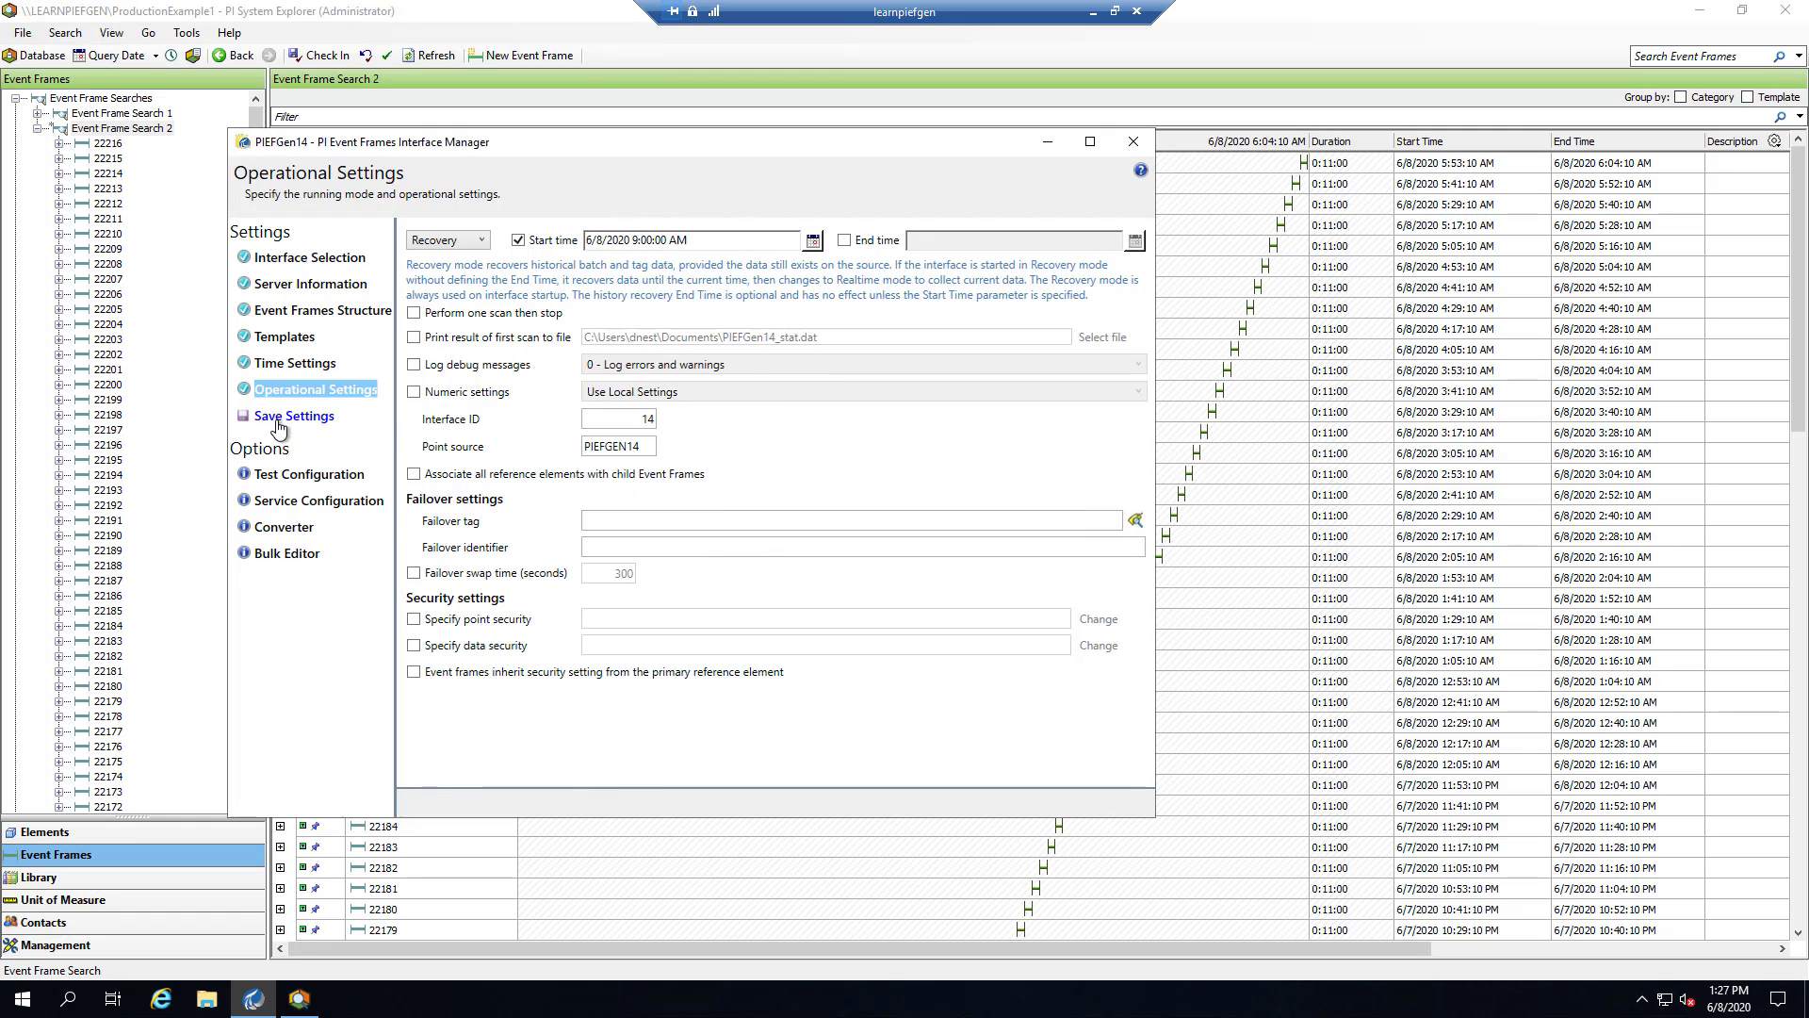
left_click(301, 507)
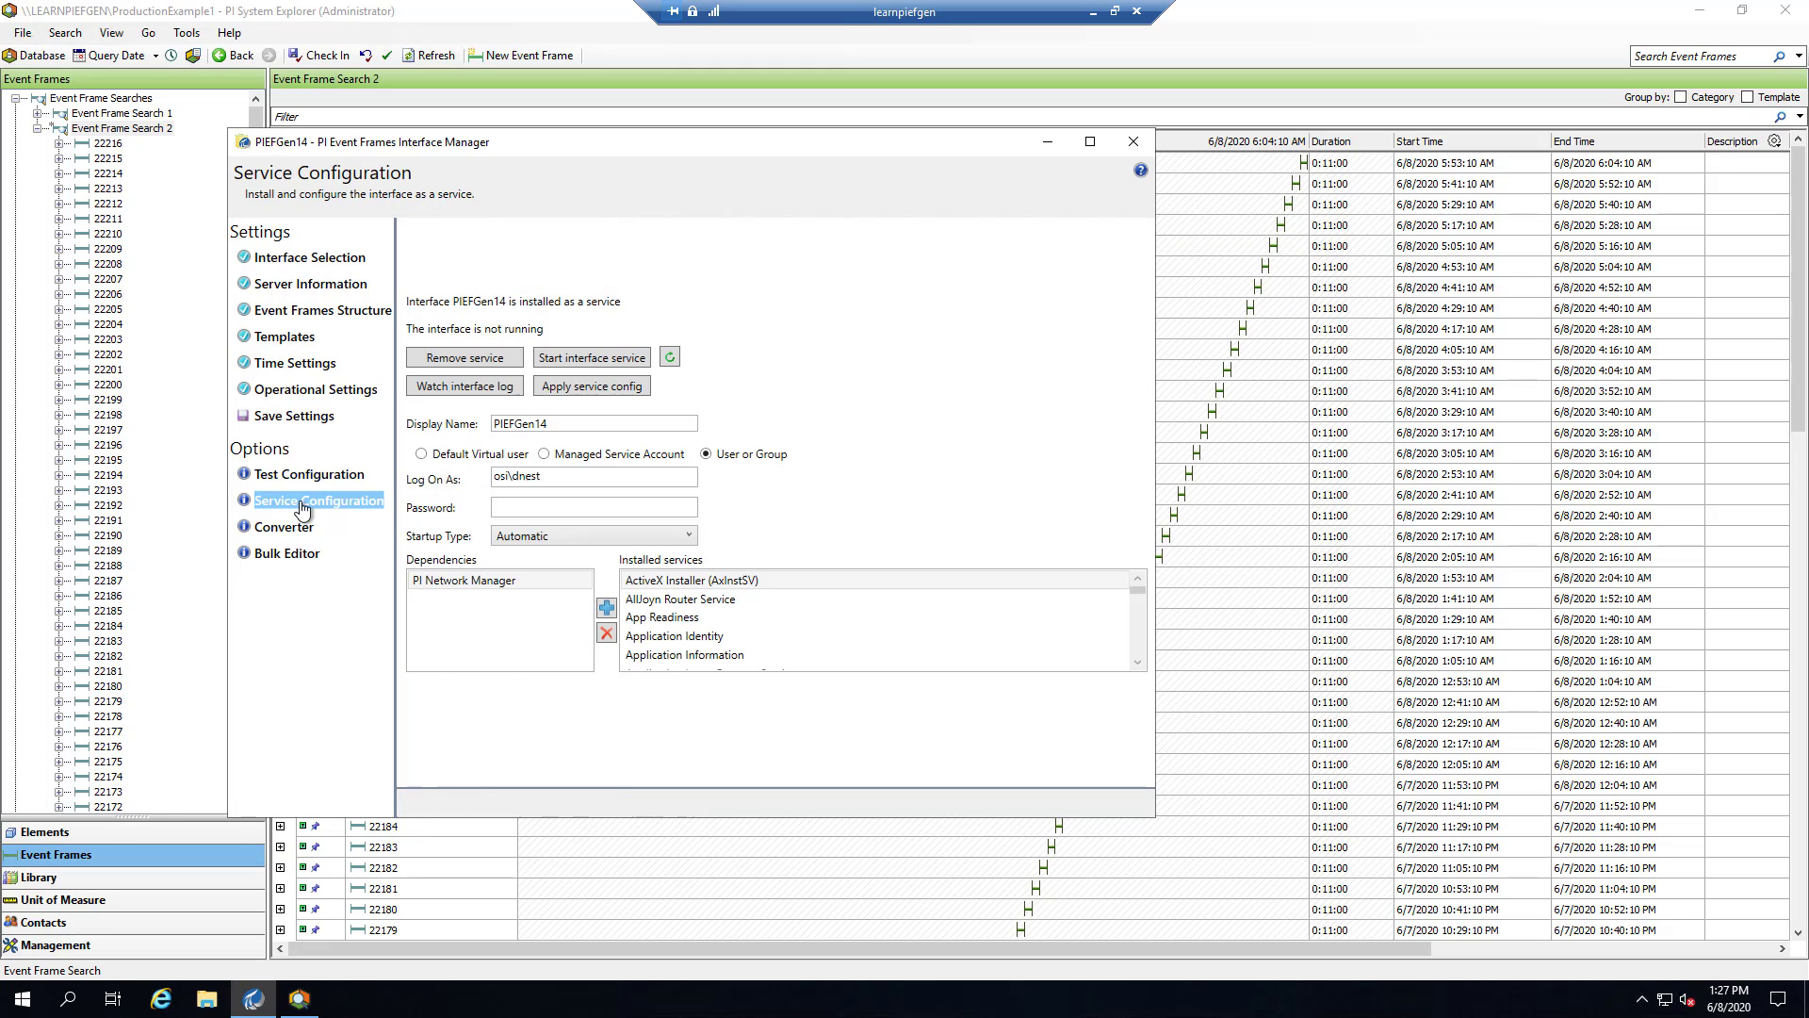
left_click(577, 364)
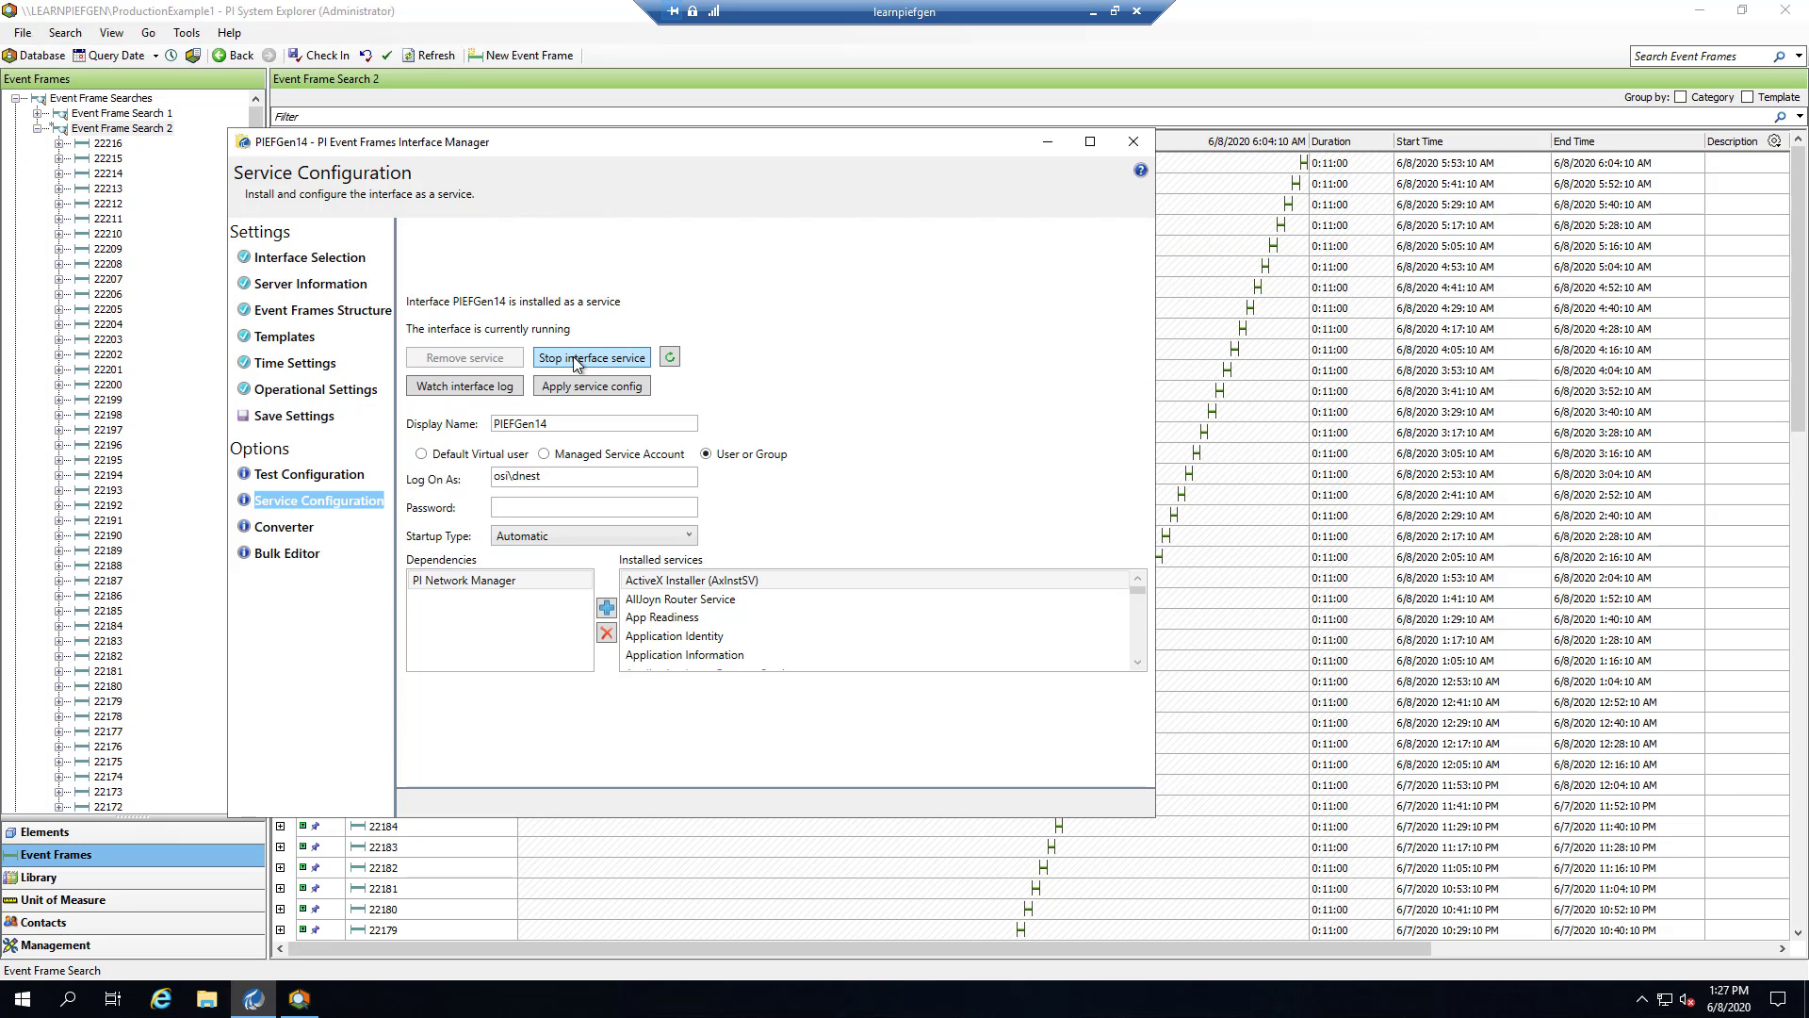
Step: Switch to PI System Explorer, refresh Event Frame Search 2 and examine the event frames before and after the 9:00 AM recovery start
left_click(579, 7)
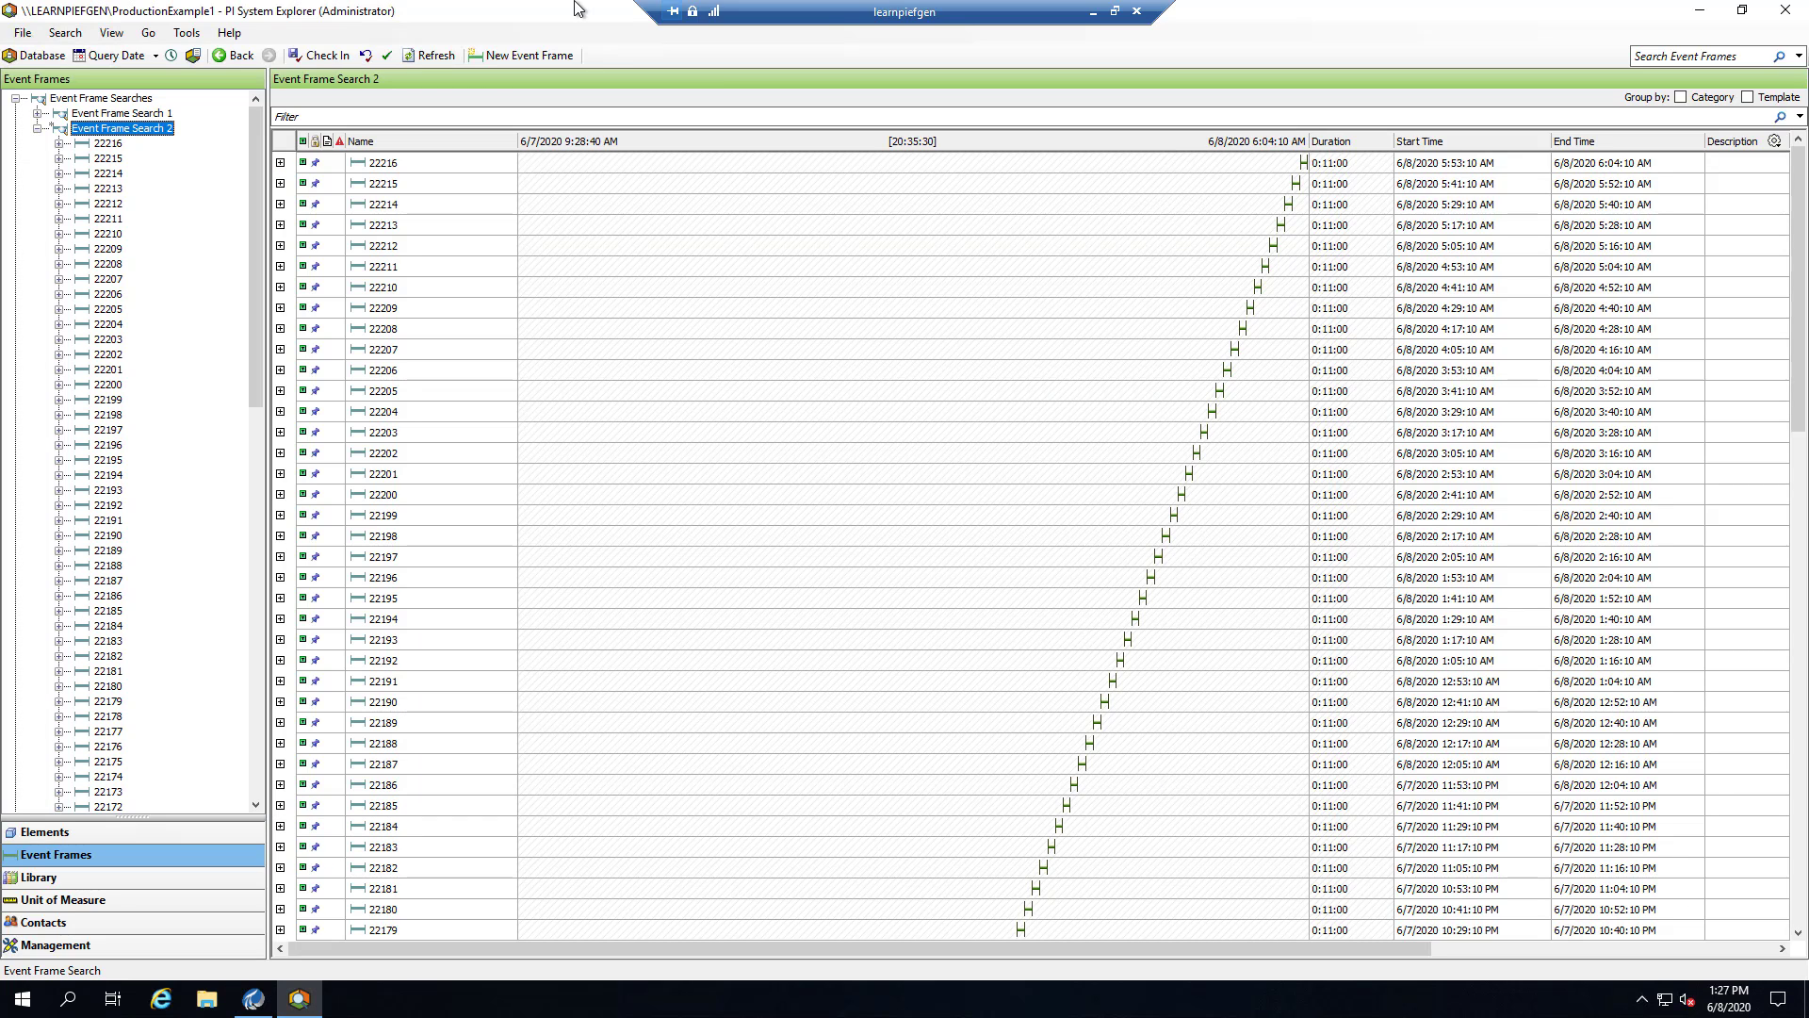
left_click(437, 55)
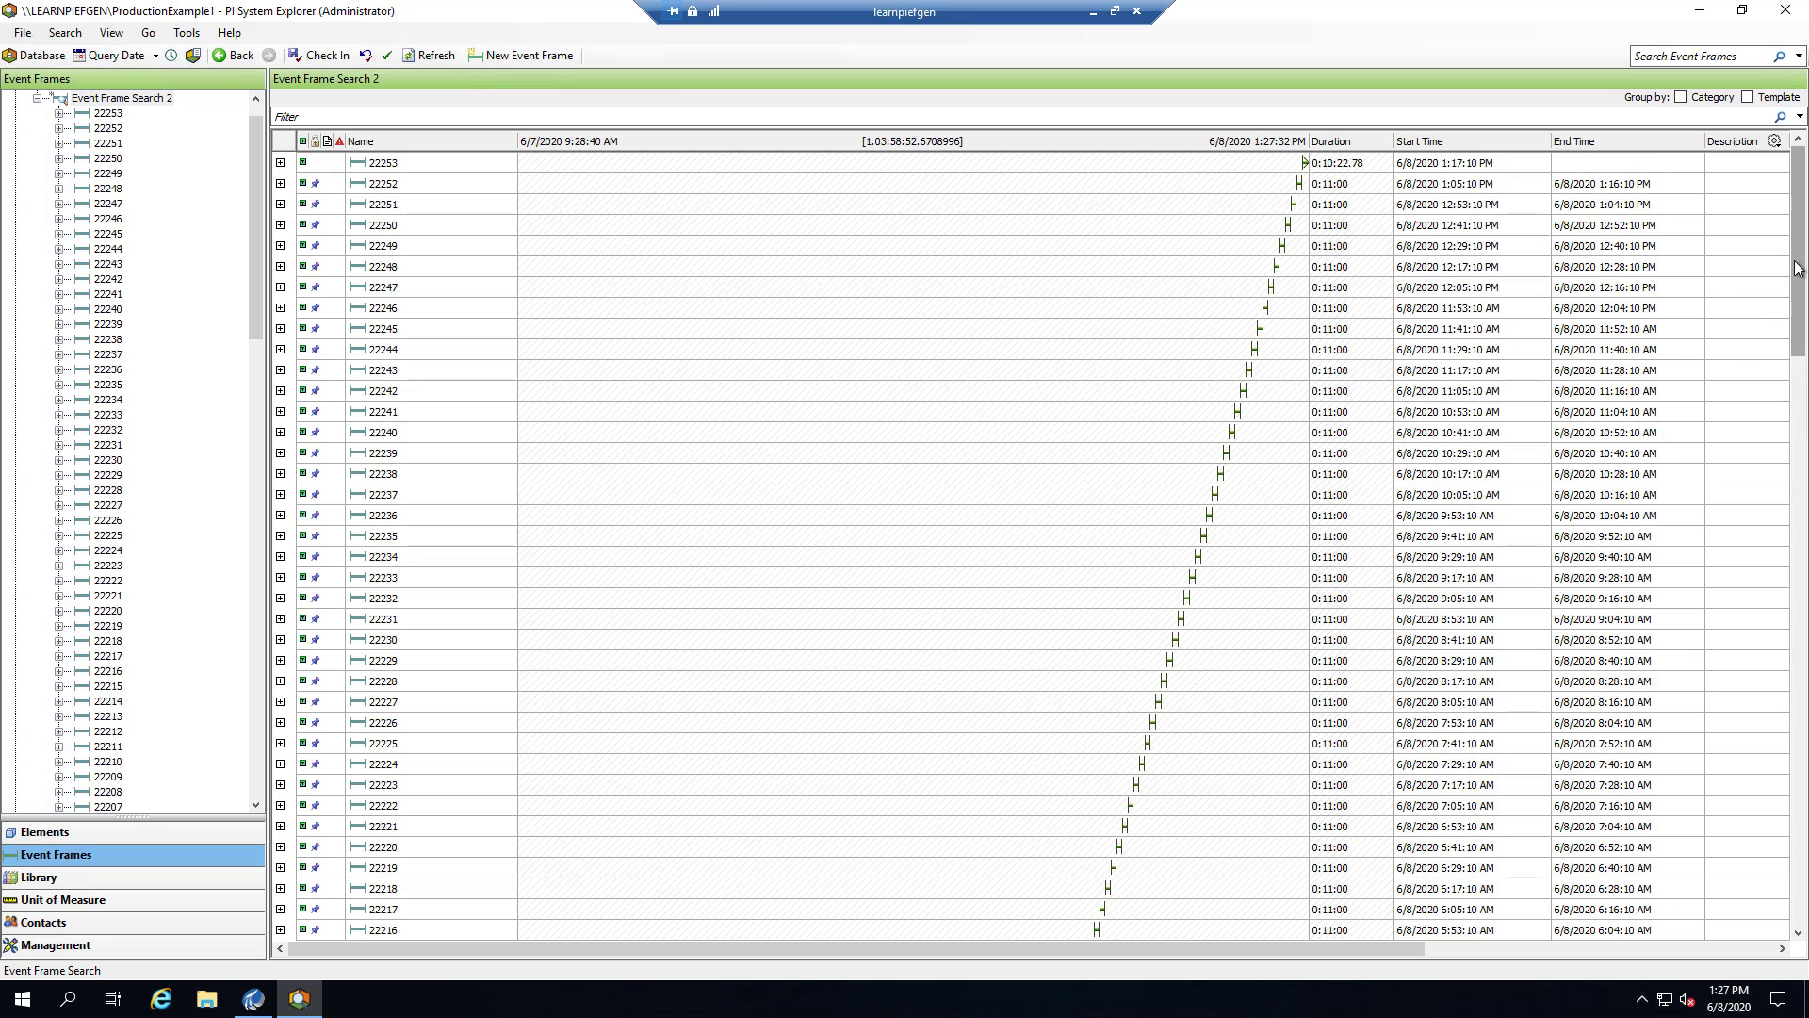
left_click_drag(1795, 273, 1762, 342)
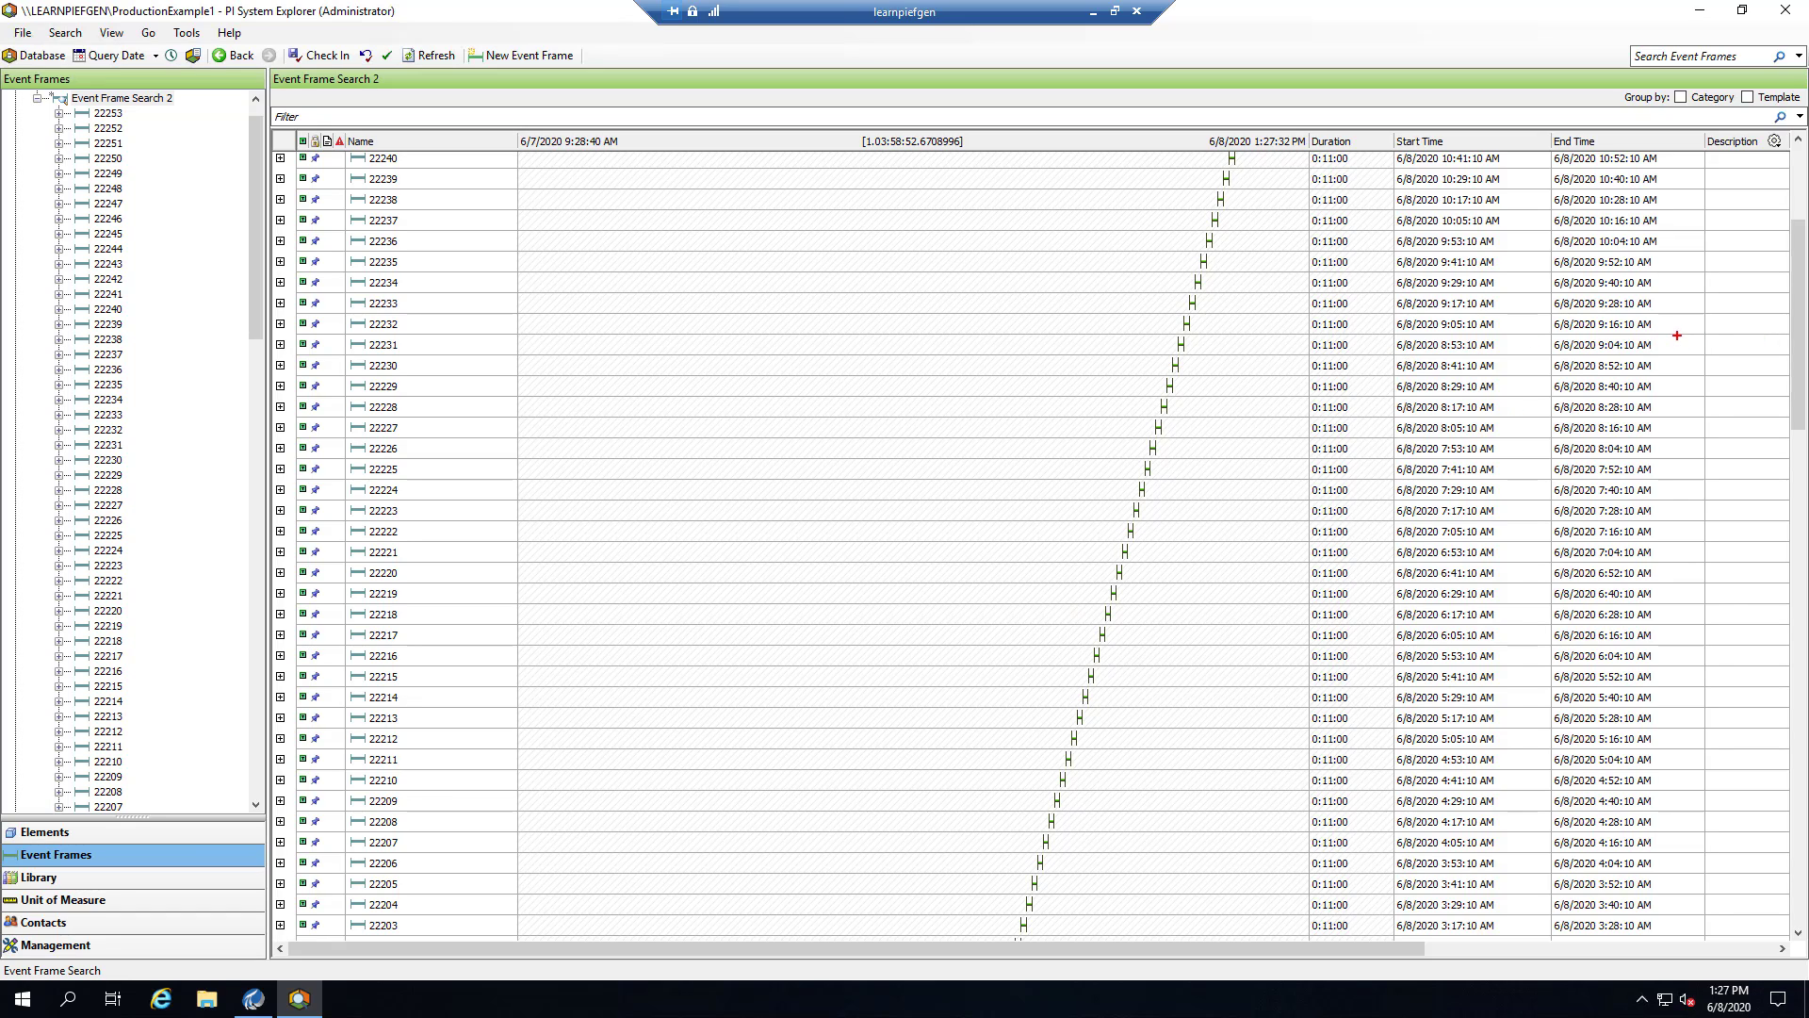
mouse_move(1678, 355)
left_mouse_down()
mouse_move(1268, 243)
mouse_move(1102, 144)
left_mouse_up()
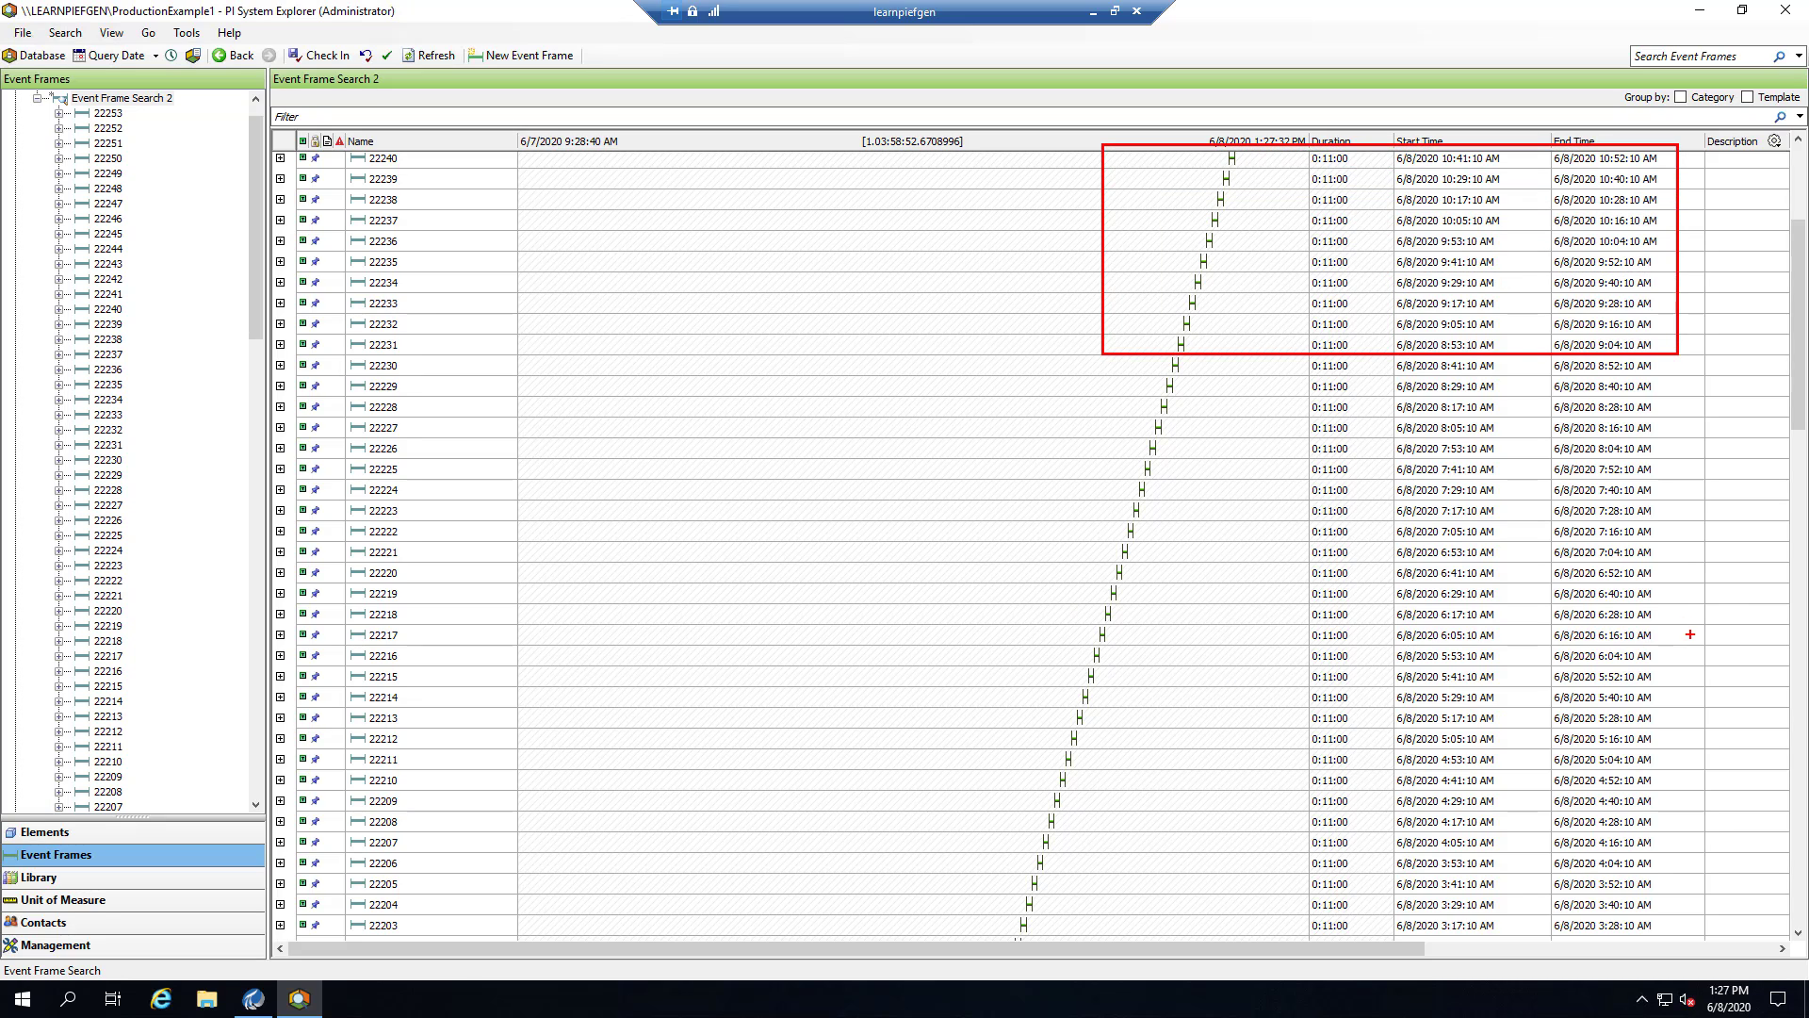
left_click_drag(1690, 634, 848, 873)
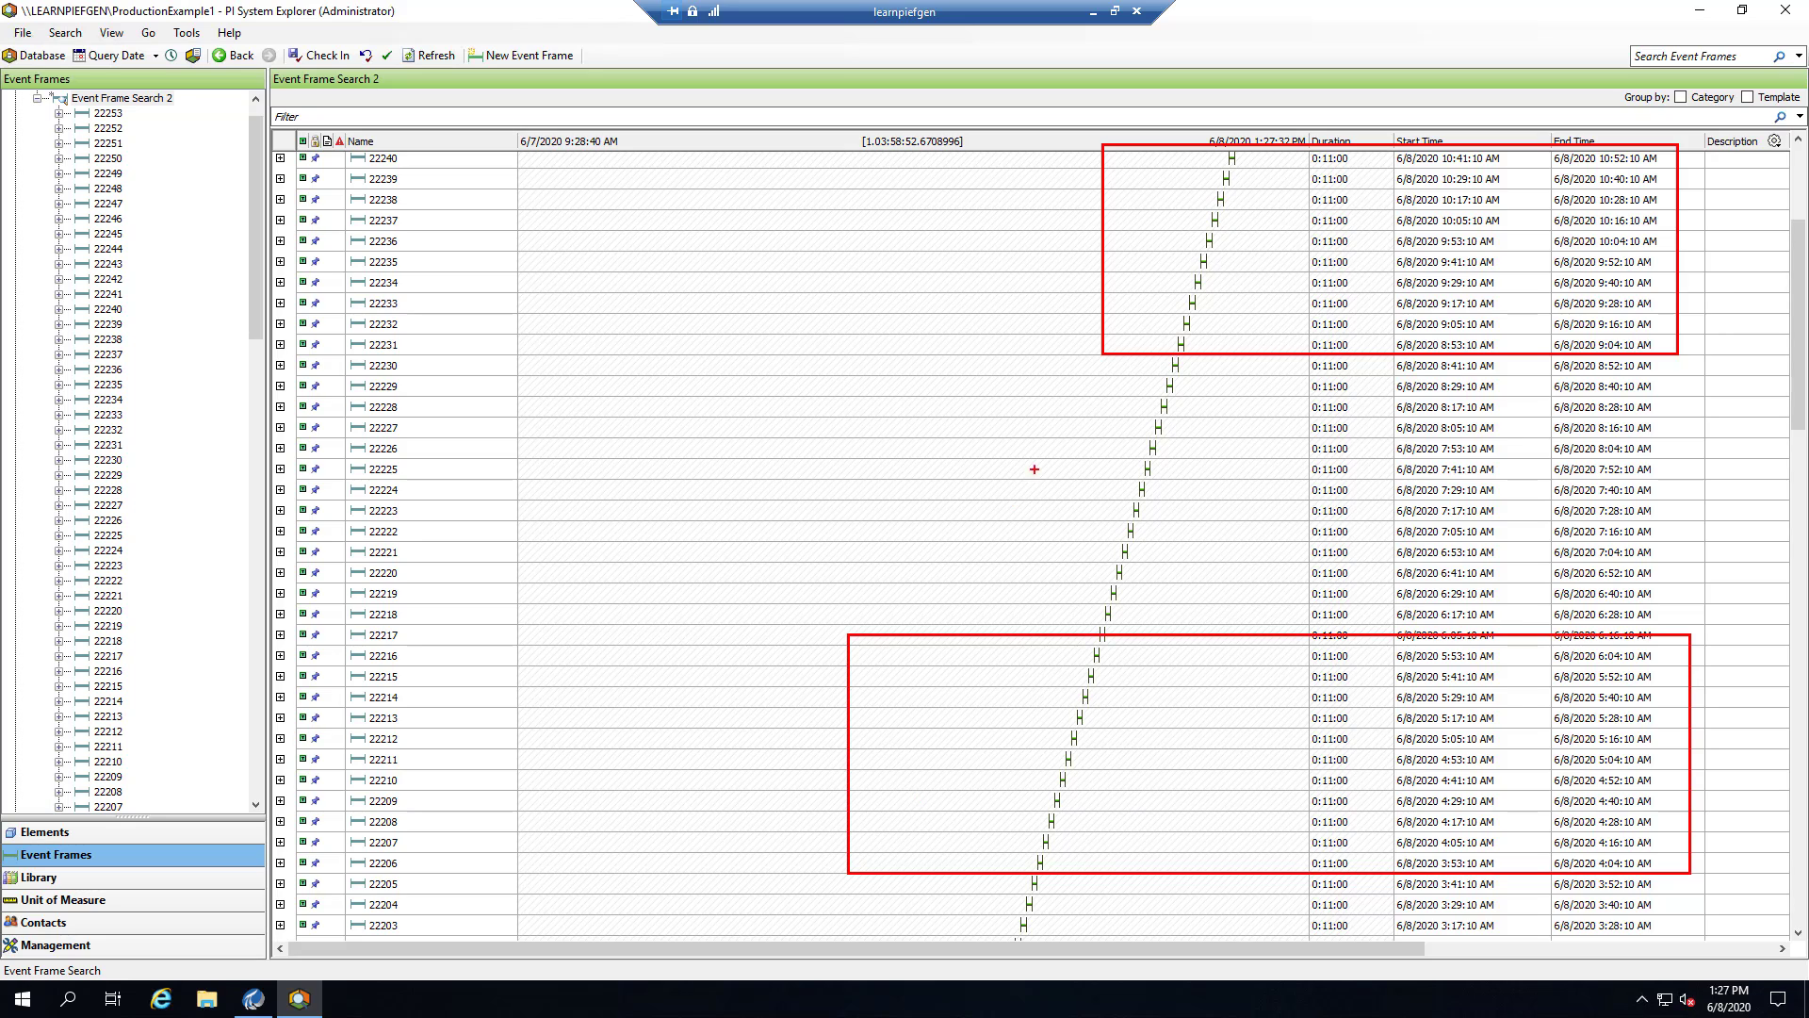
mouse_move(1082, 358)
left_mouse_down()
mouse_move(1196, 570)
mouse_move(1197, 624)
left_mouse_up()
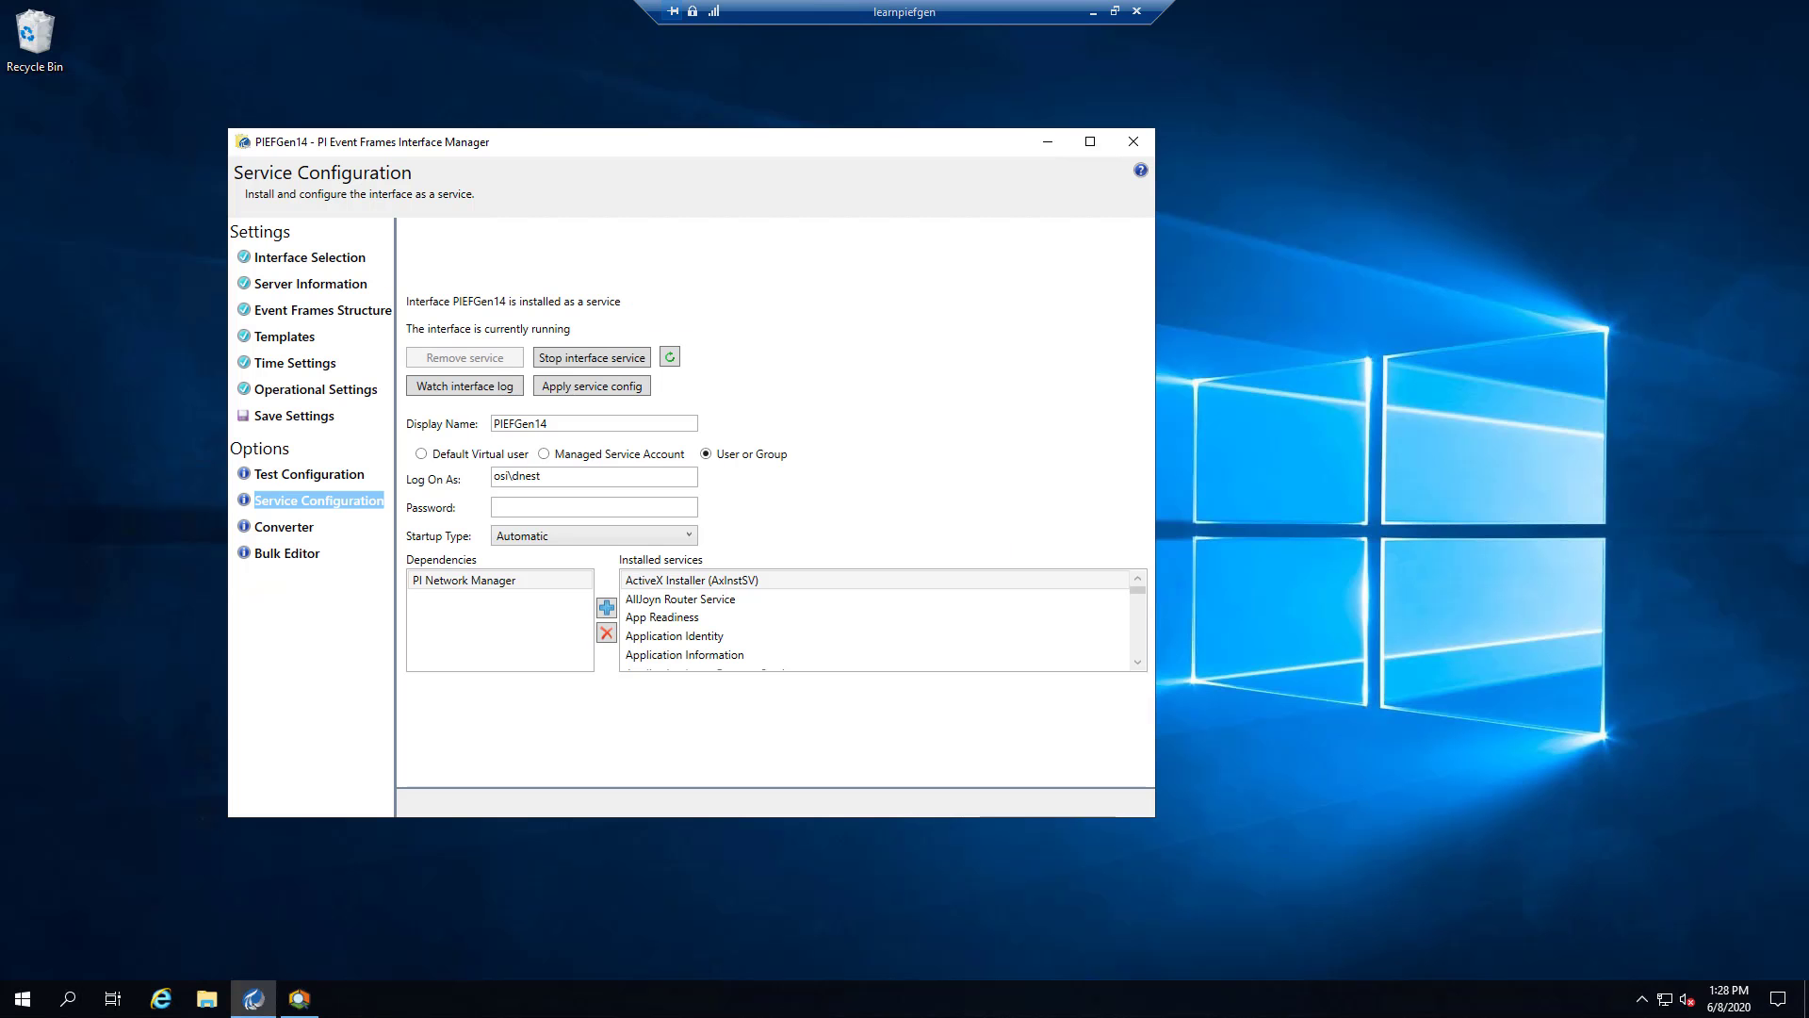
Step: Stop the PIEFGen14 interface service and select ProductionExample2 on LEARNPIEFGEN as the PI Asset server database
left_click(571, 363)
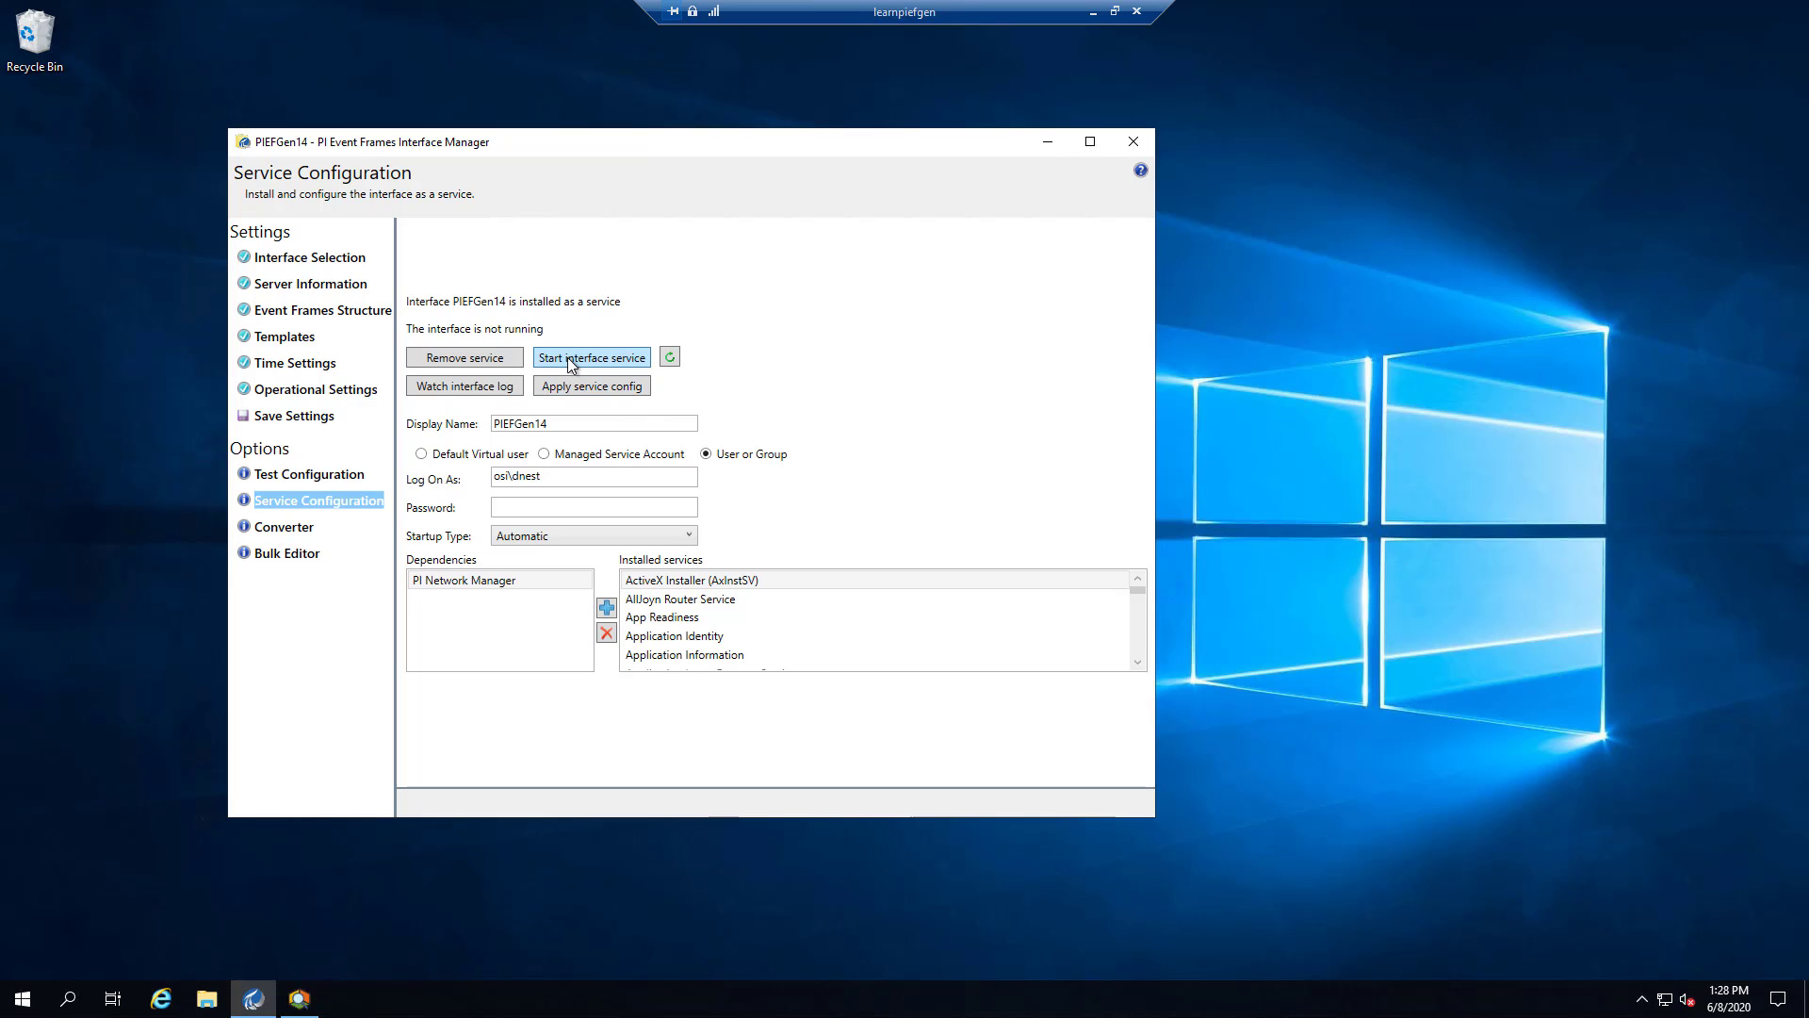
left_click(373, 319)
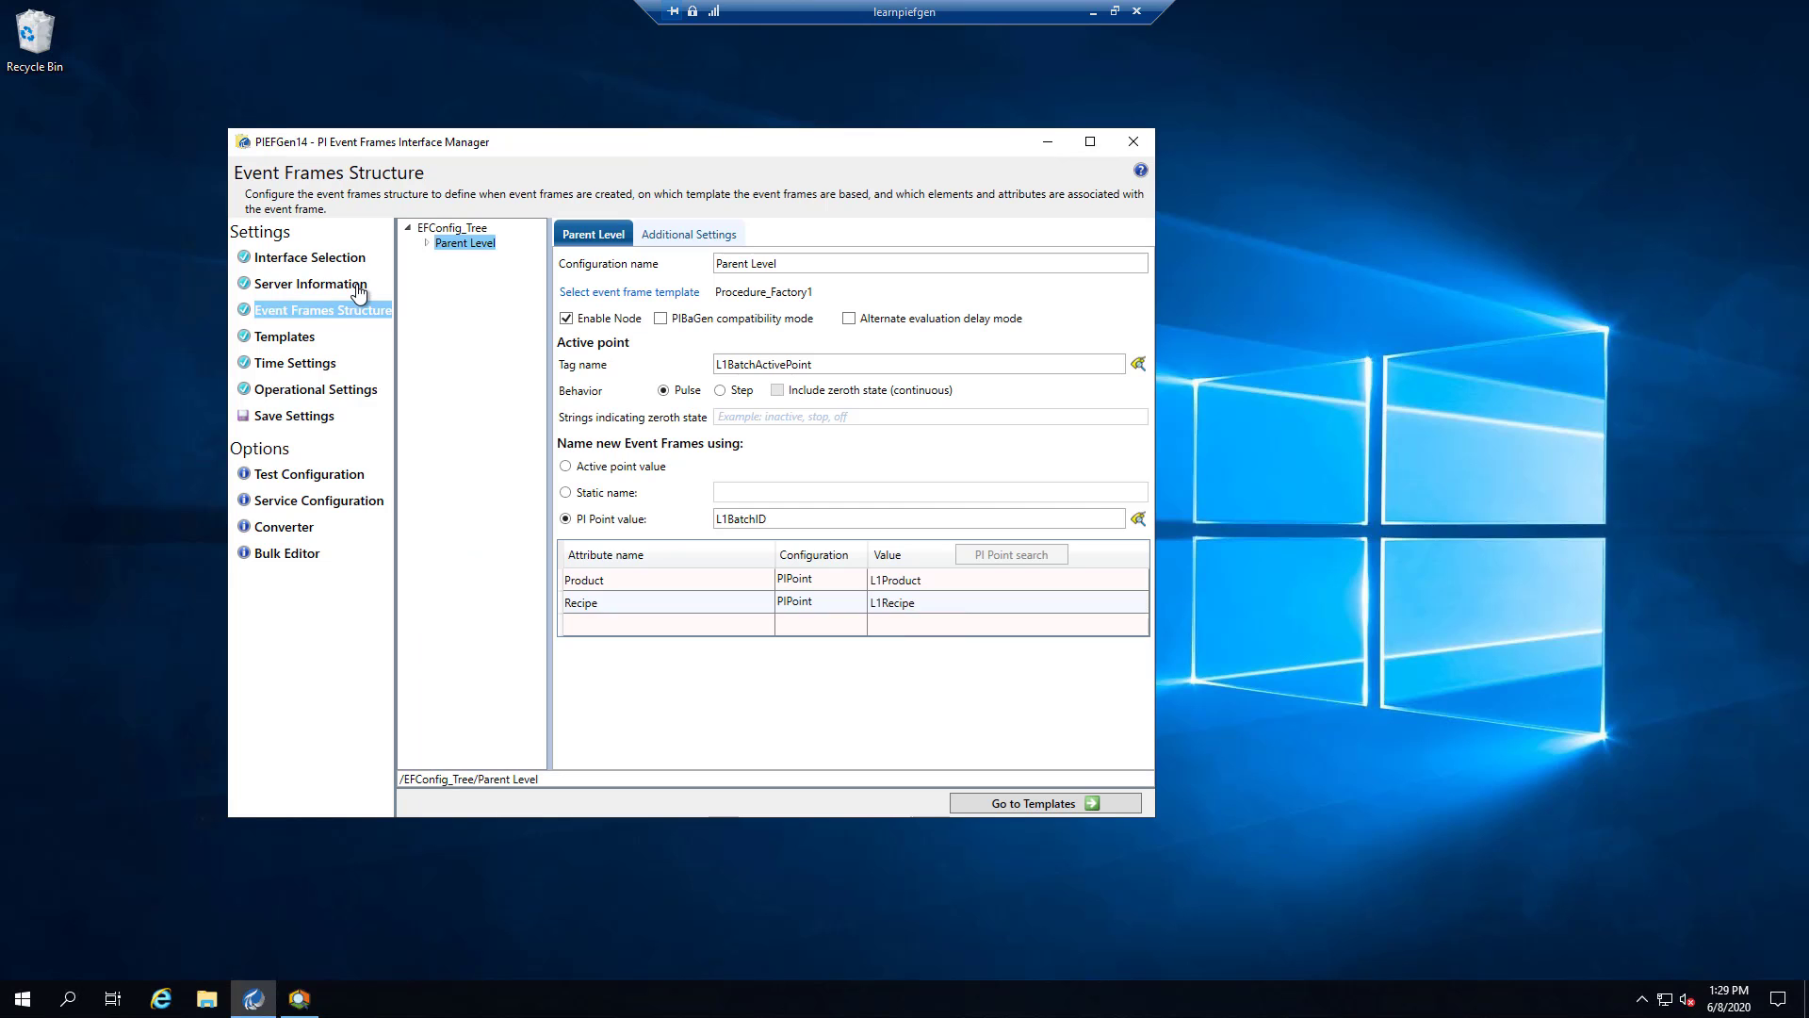
left_click(356, 285)
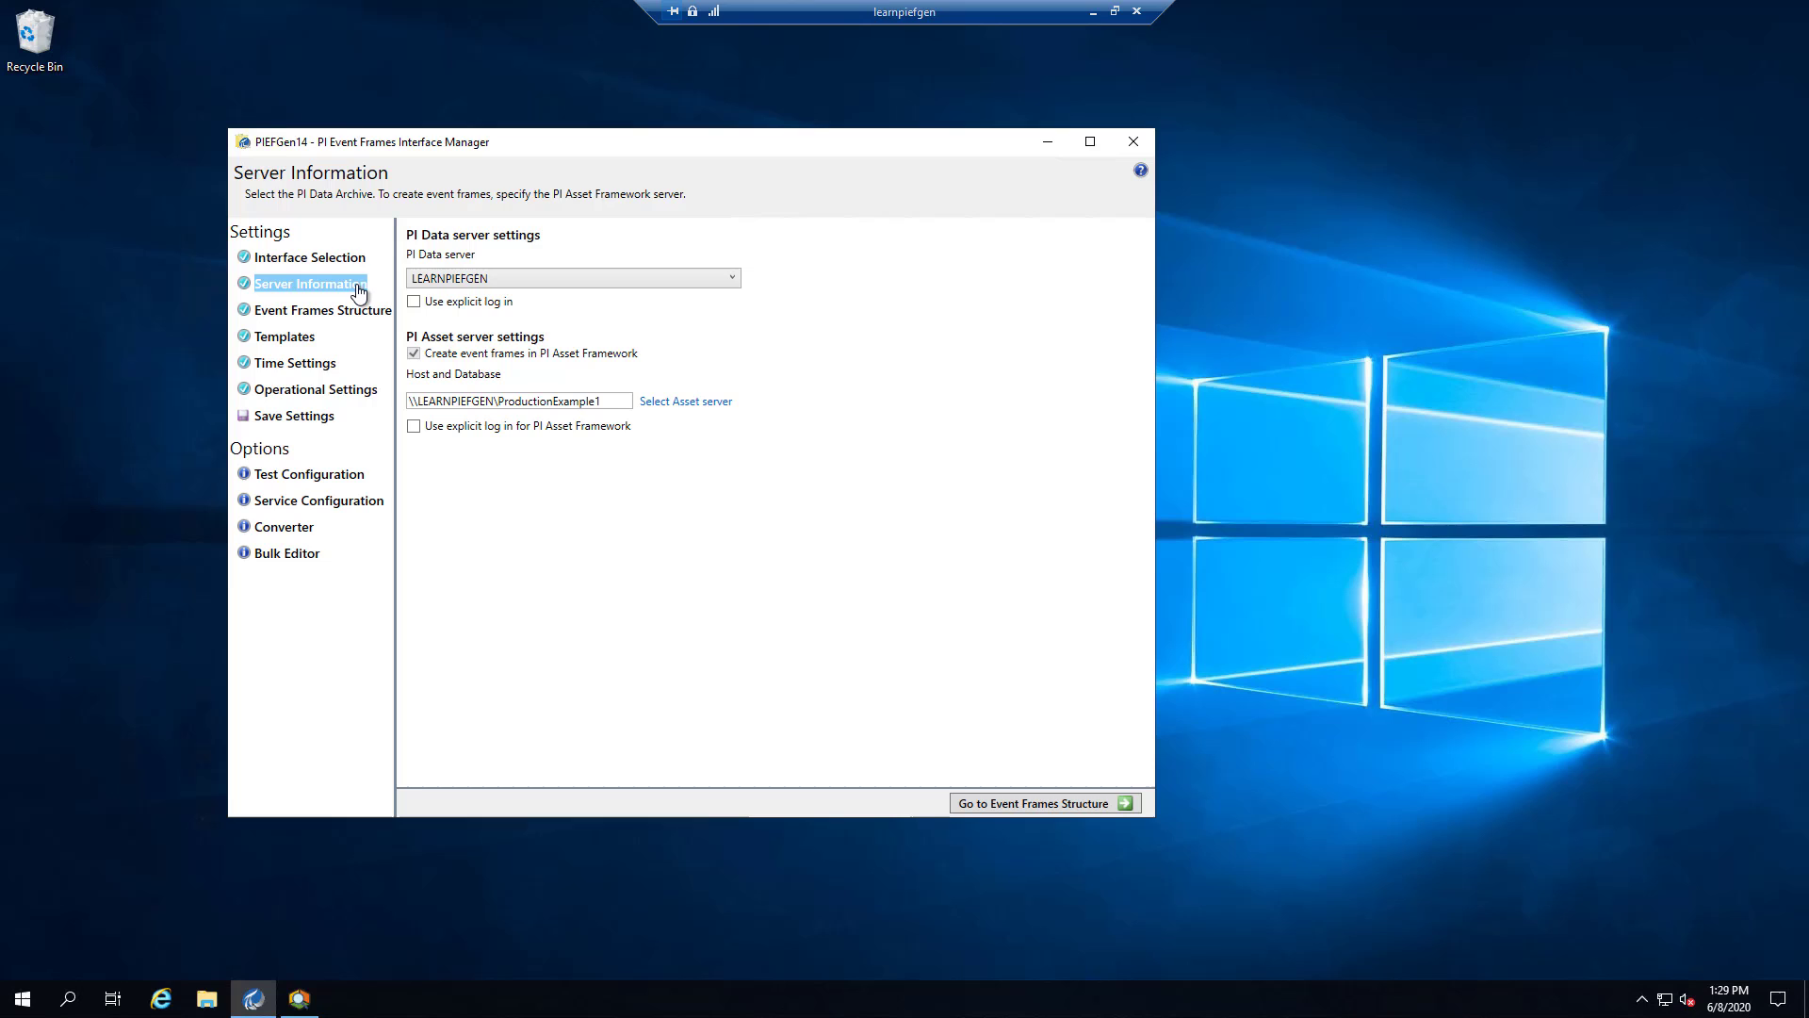
left_click(674, 403)
left_click(553, 586)
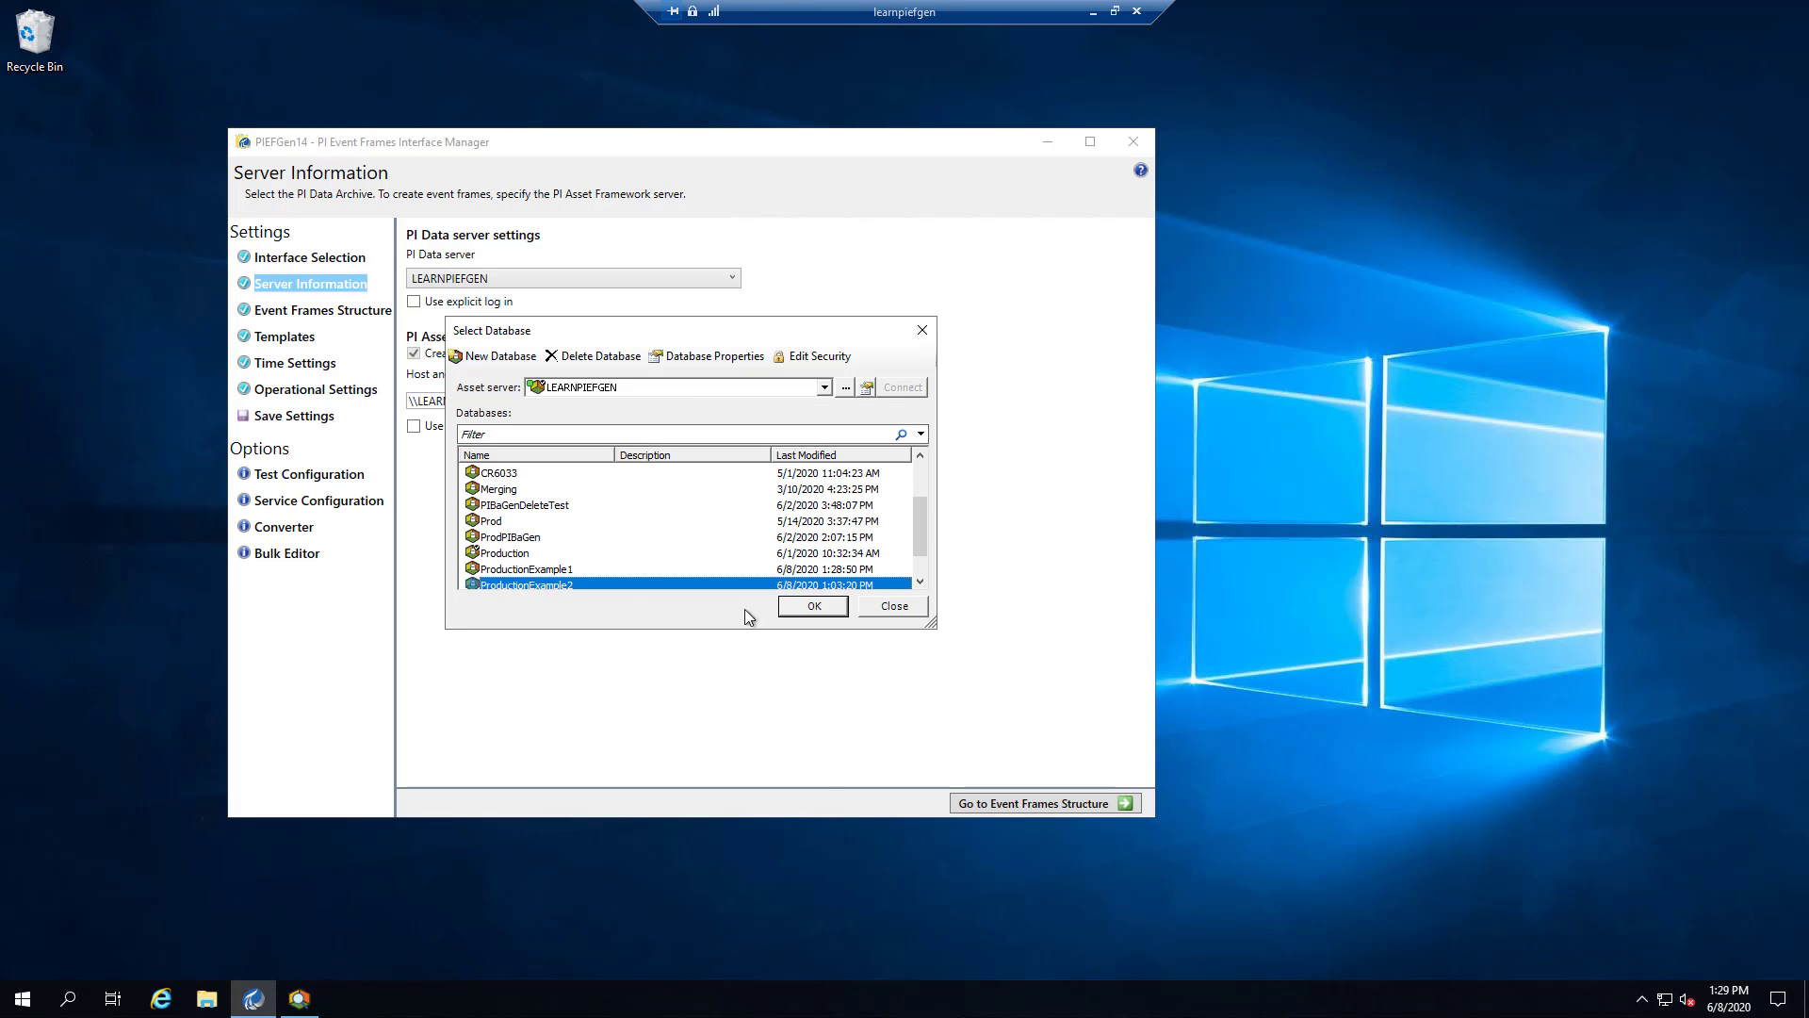
left_click(810, 607)
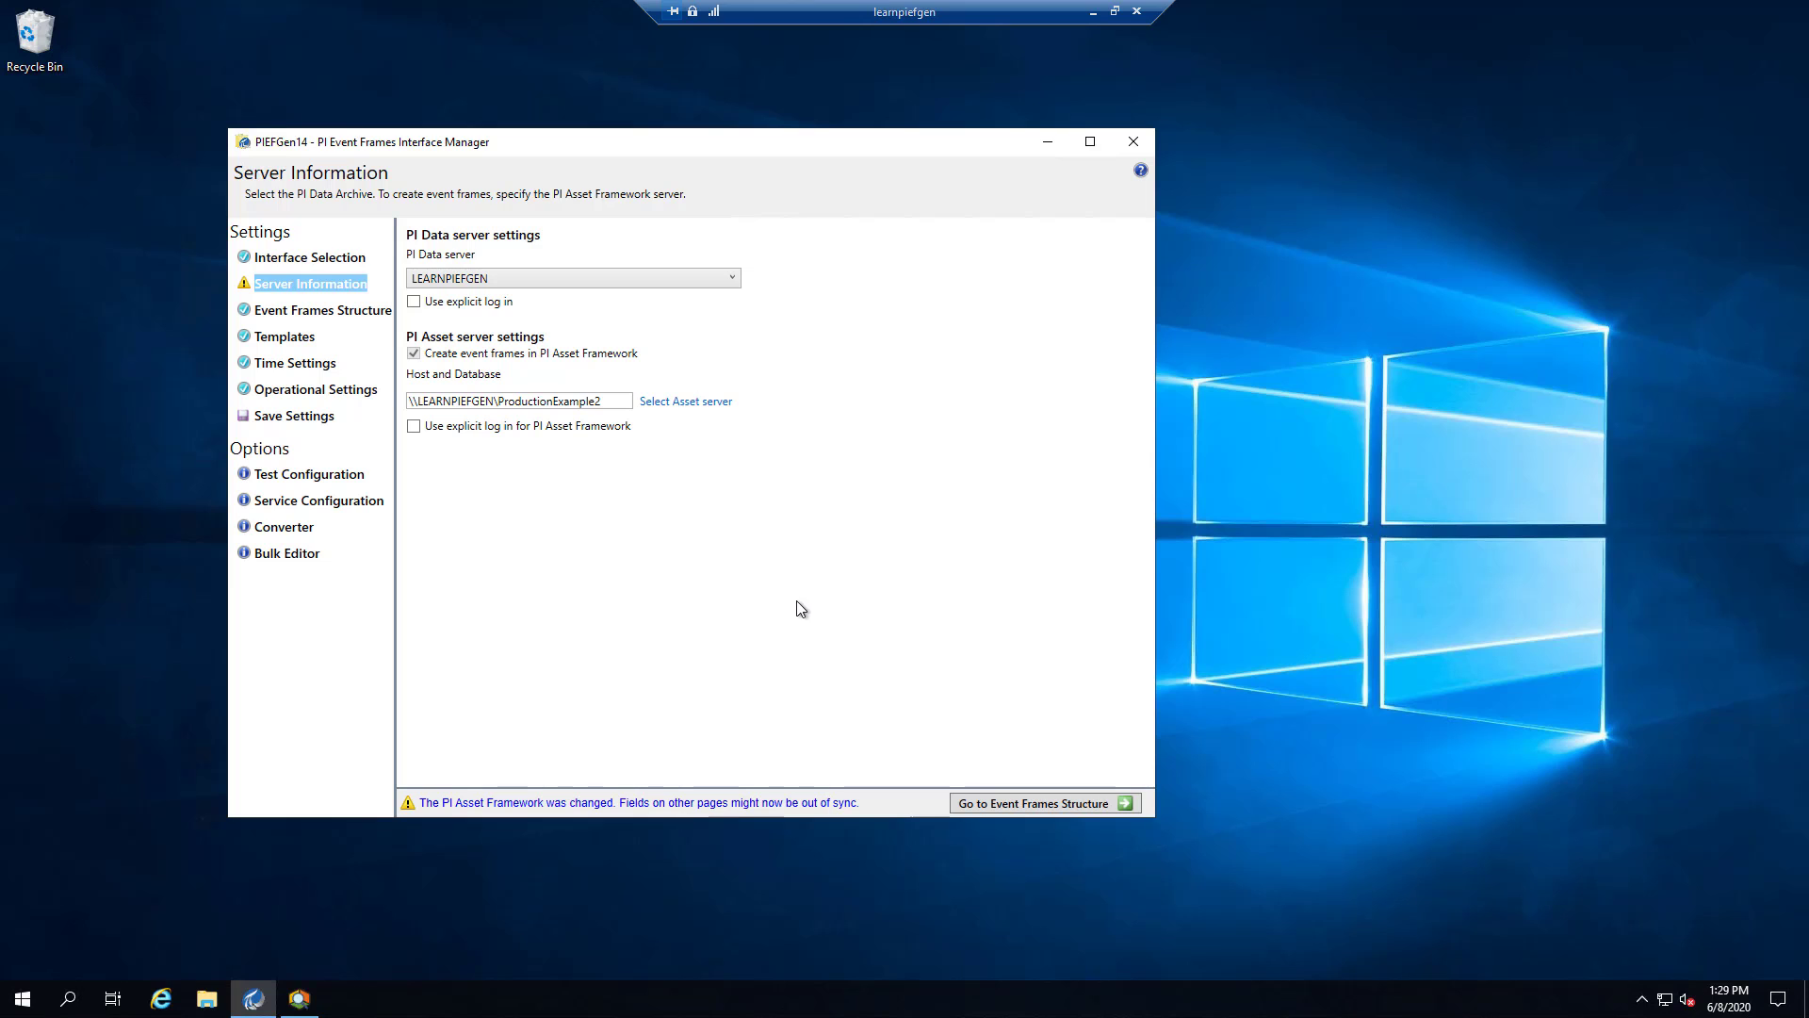
Step: Enable the recovery end time in the operational settings and set it to 6/8/2020 10:00:00 AM
left_click(334, 398)
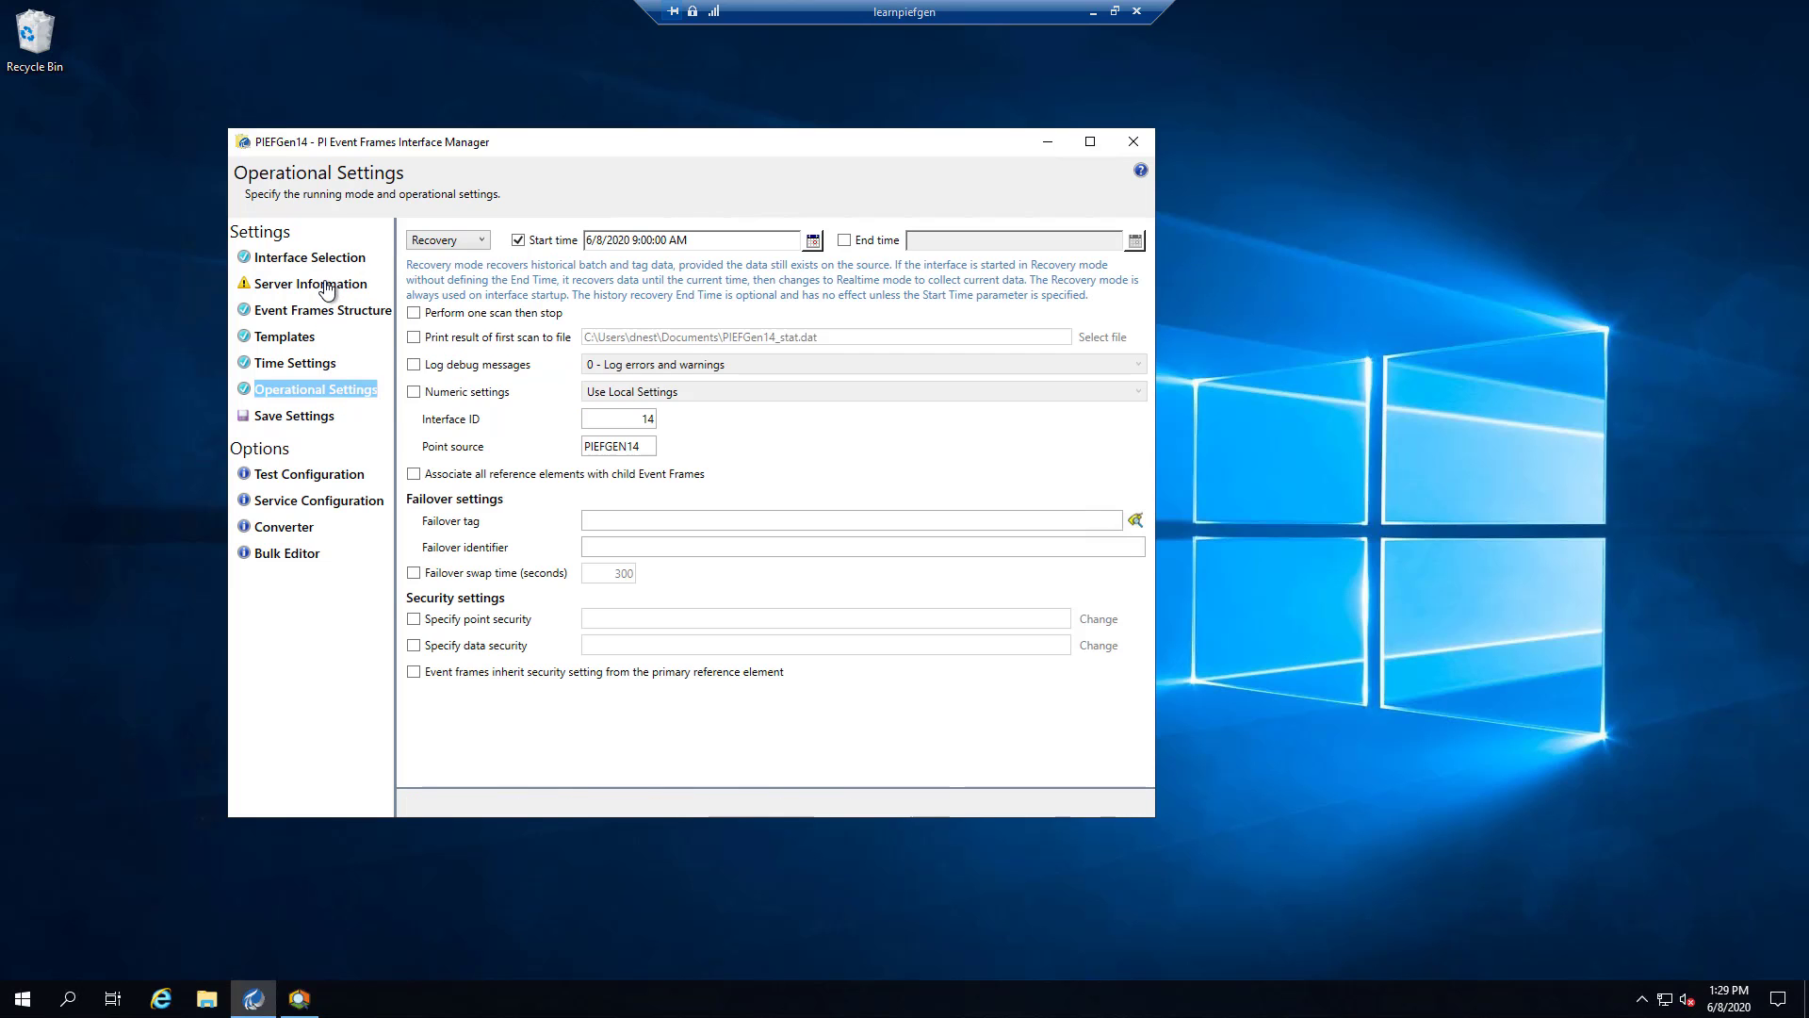
left_click(321, 284)
left_click(322, 395)
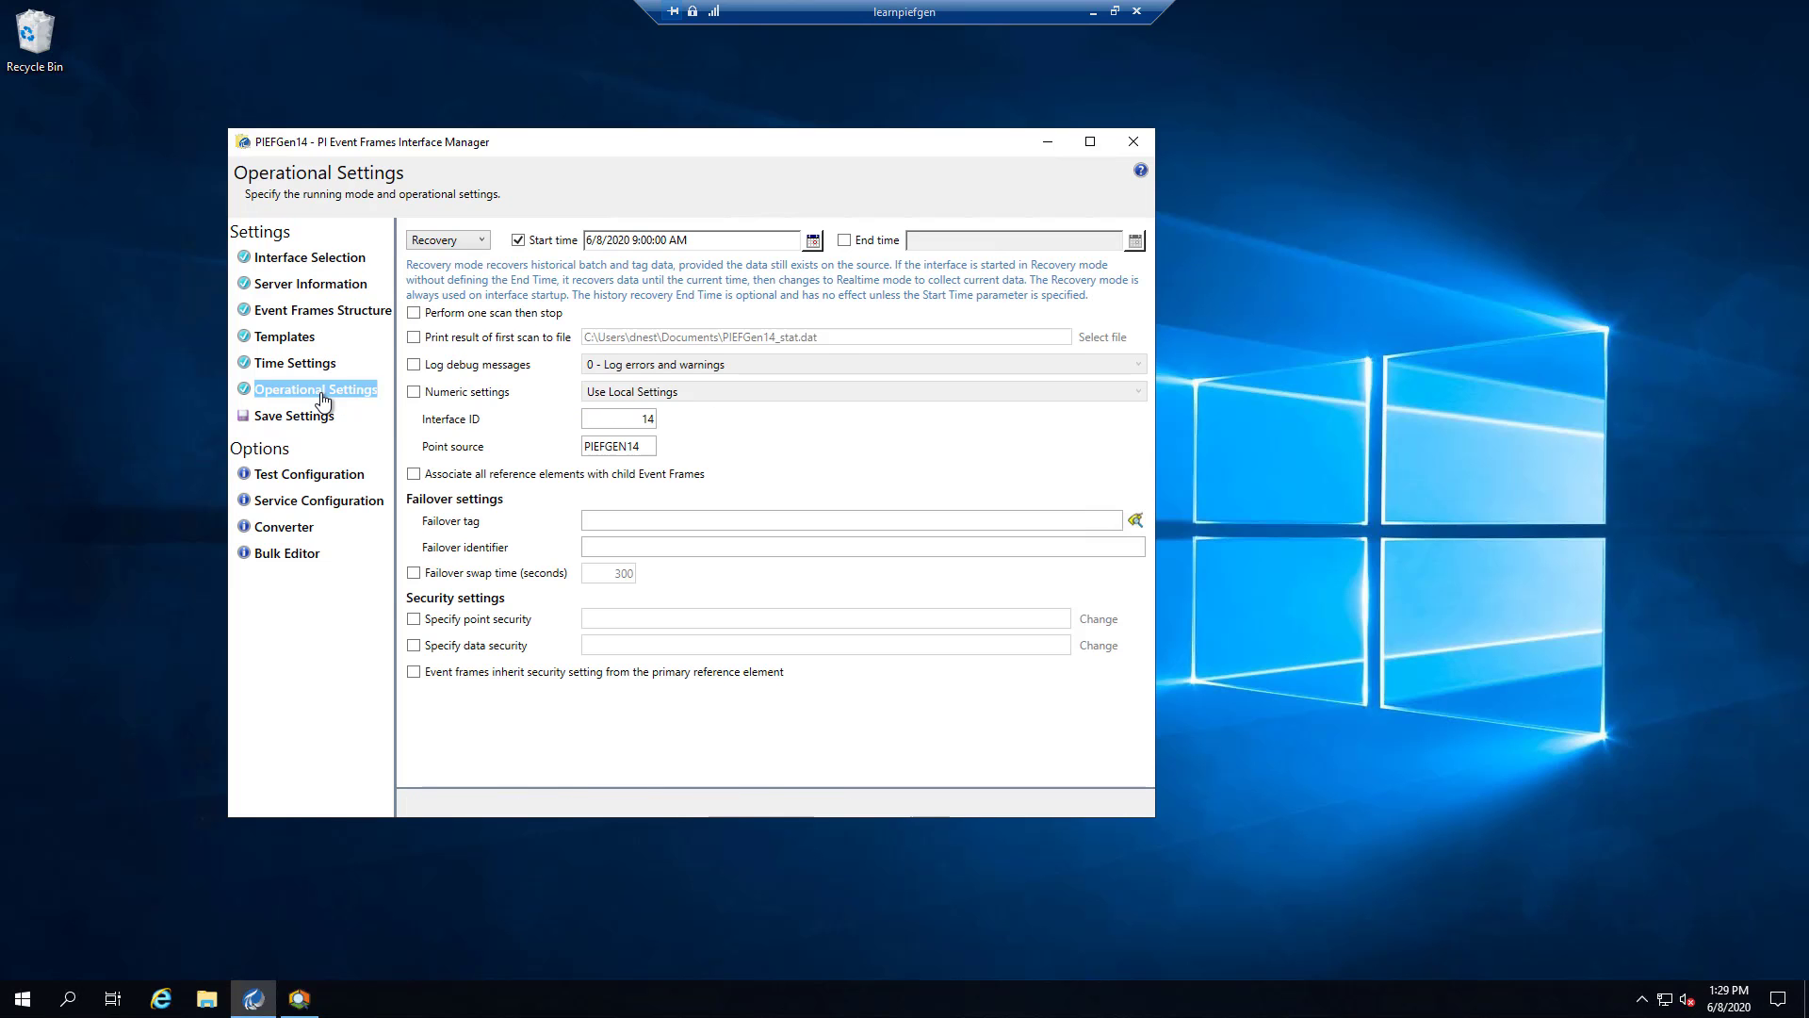
left_click(844, 242)
double_click(705, 240)
key("ctrl+c")
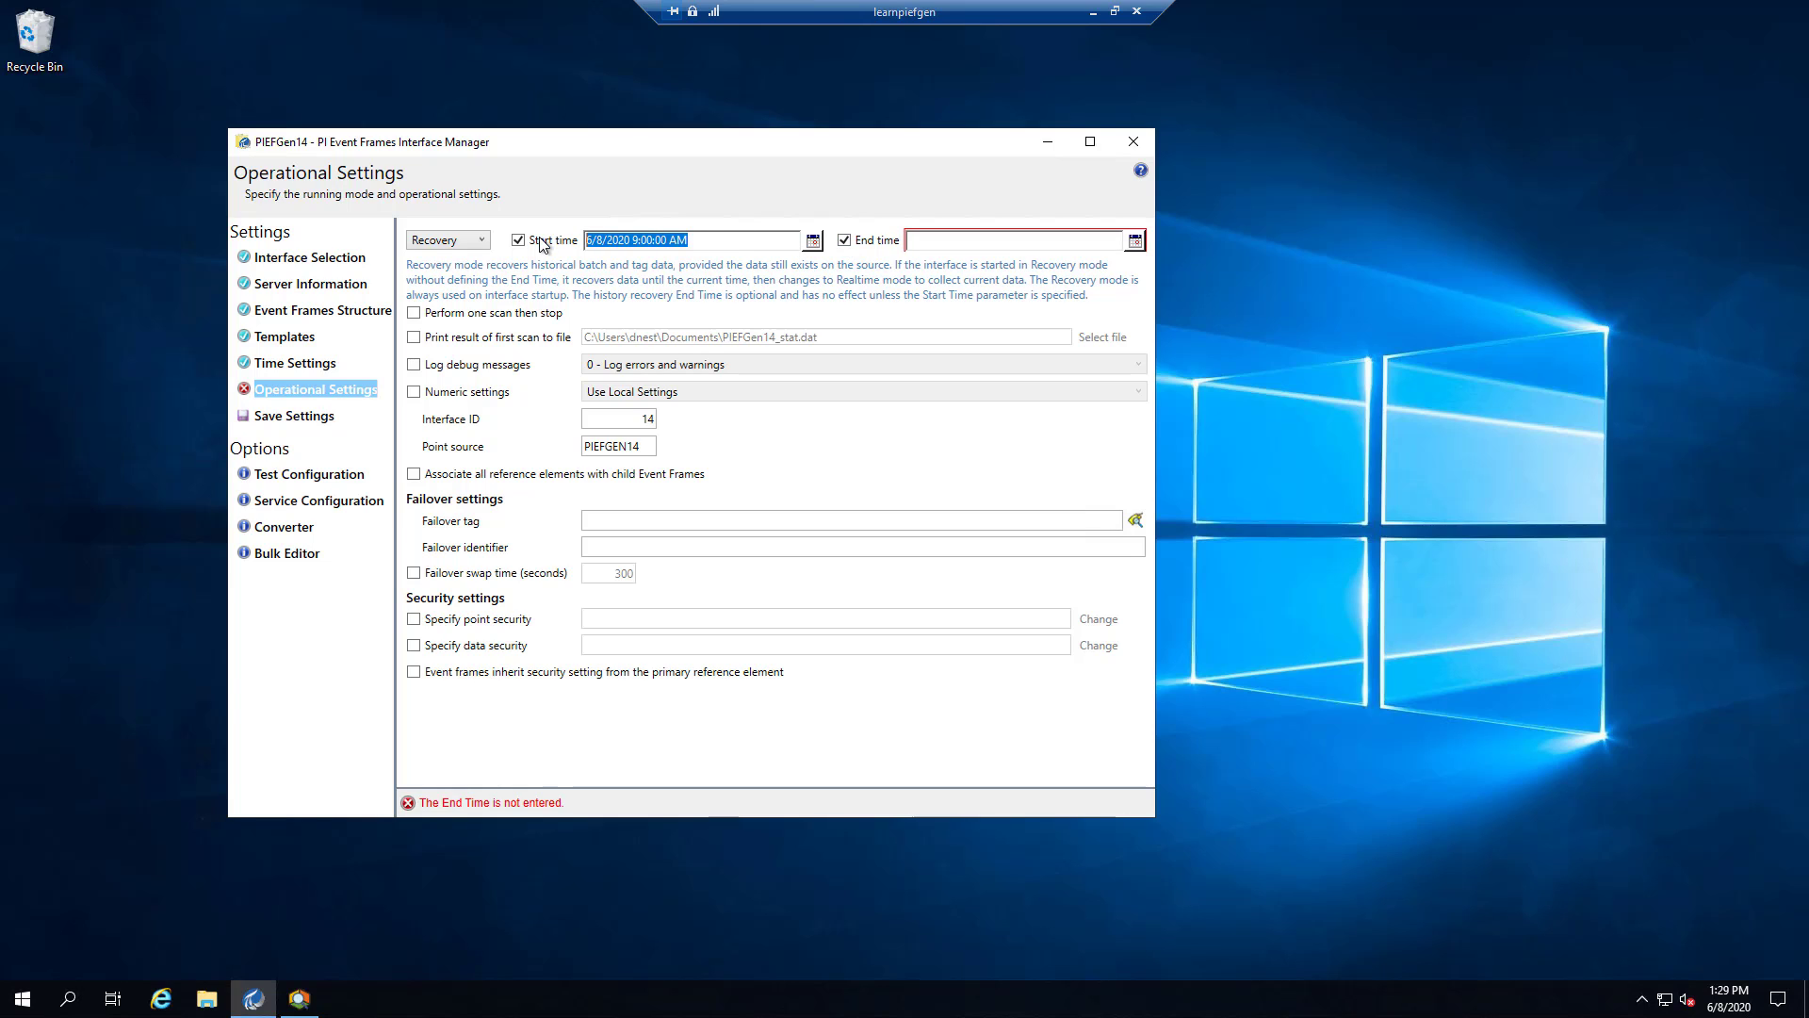
left_click(939, 241)
key("ctrl+v")
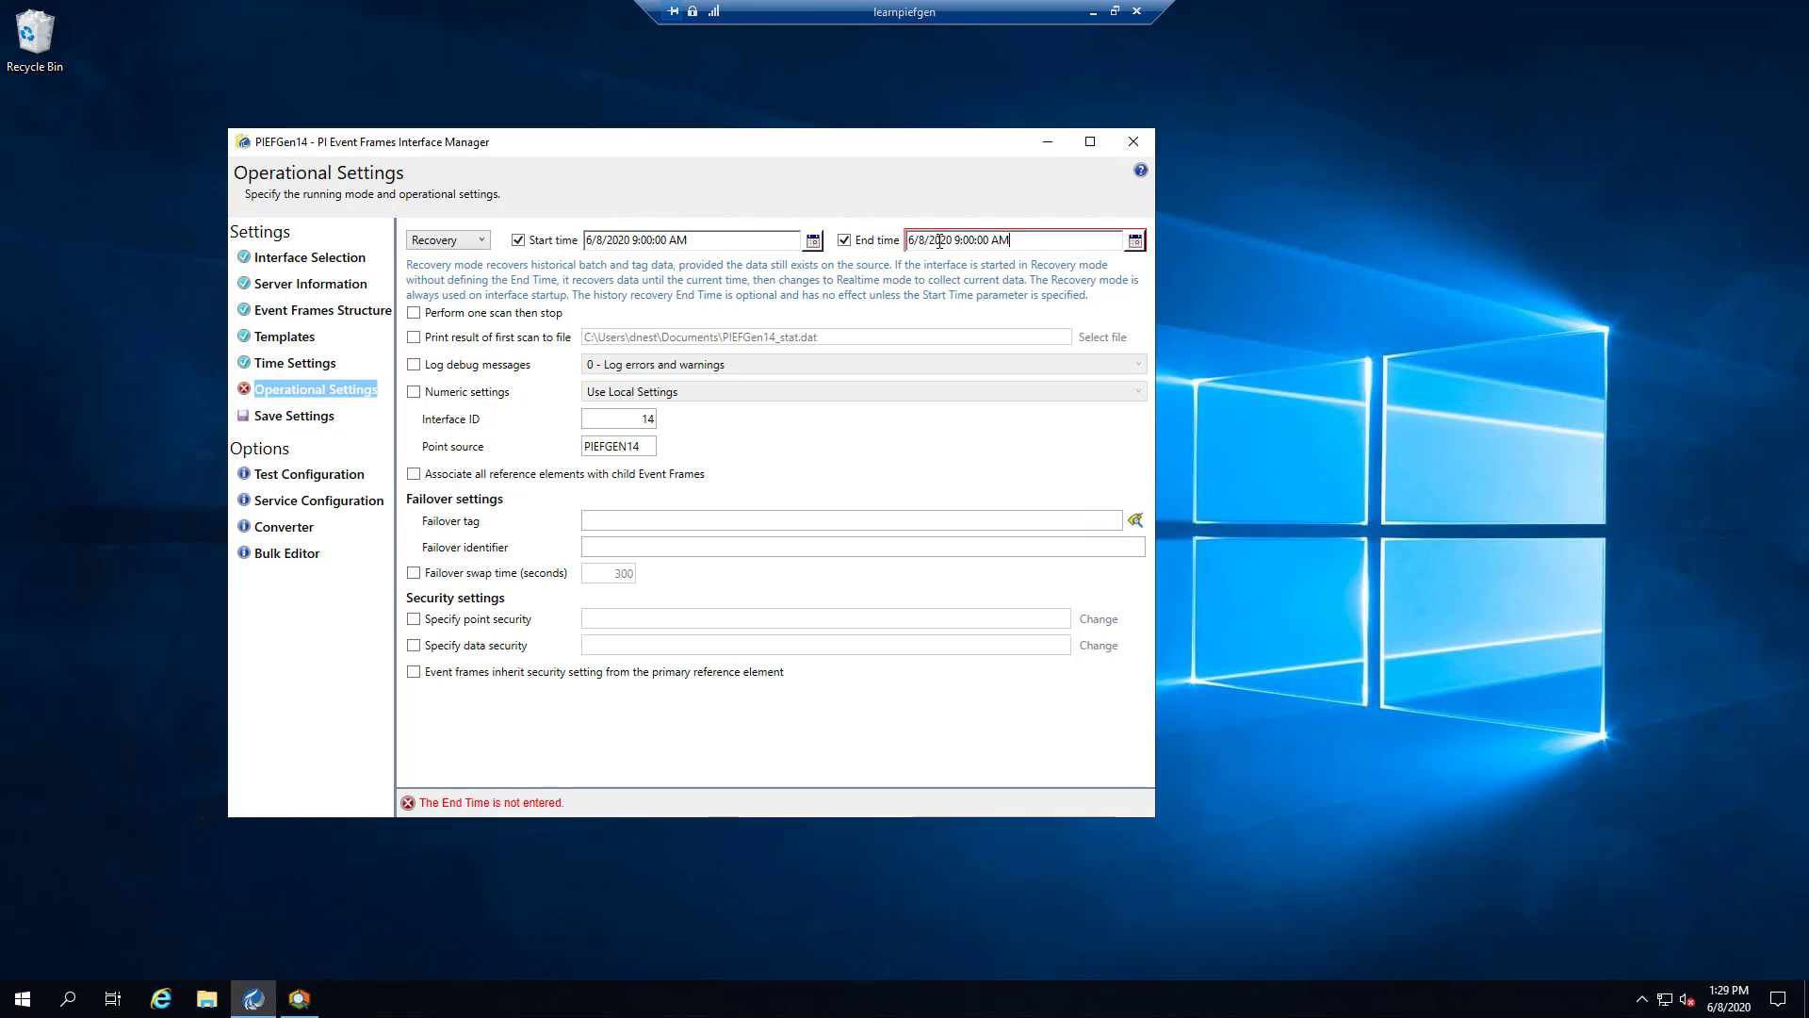
left_click(957, 242)
key("BackSpace")
type("10")
Step: Save the interface configuration with the recovery end time and start the PIEFGen14 service again
left_click(282, 420)
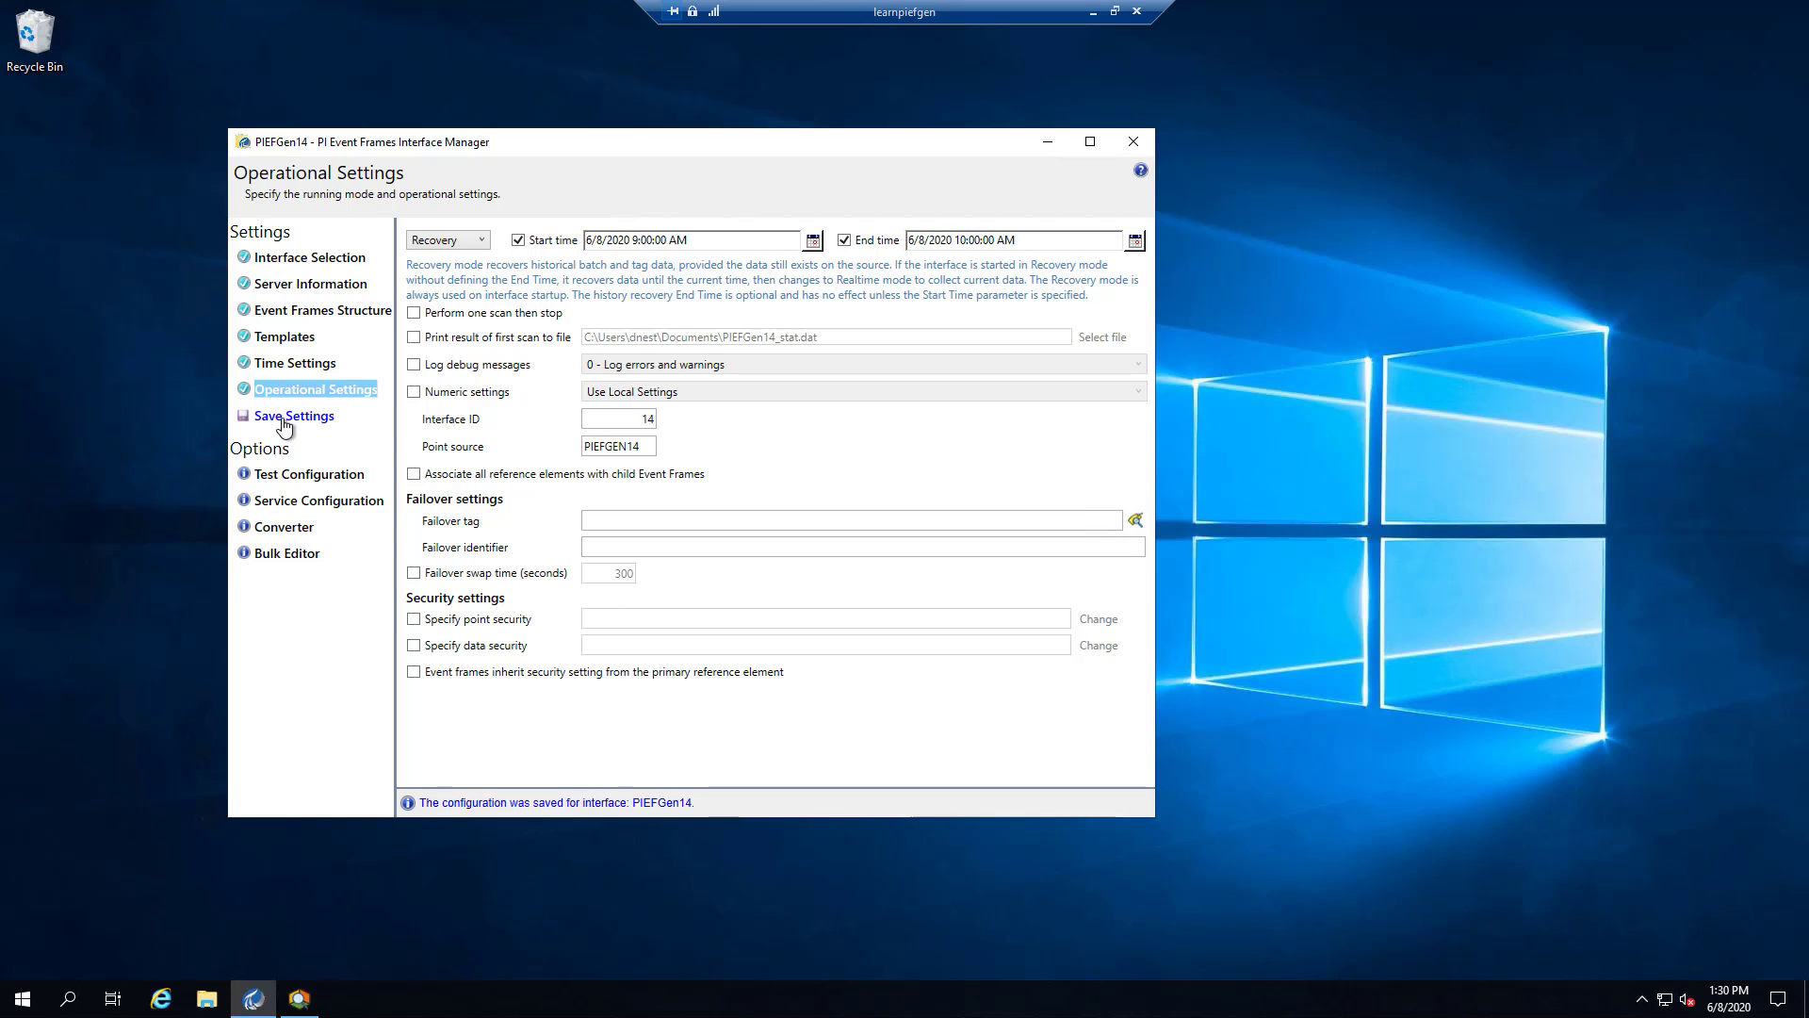
left_click(296, 504)
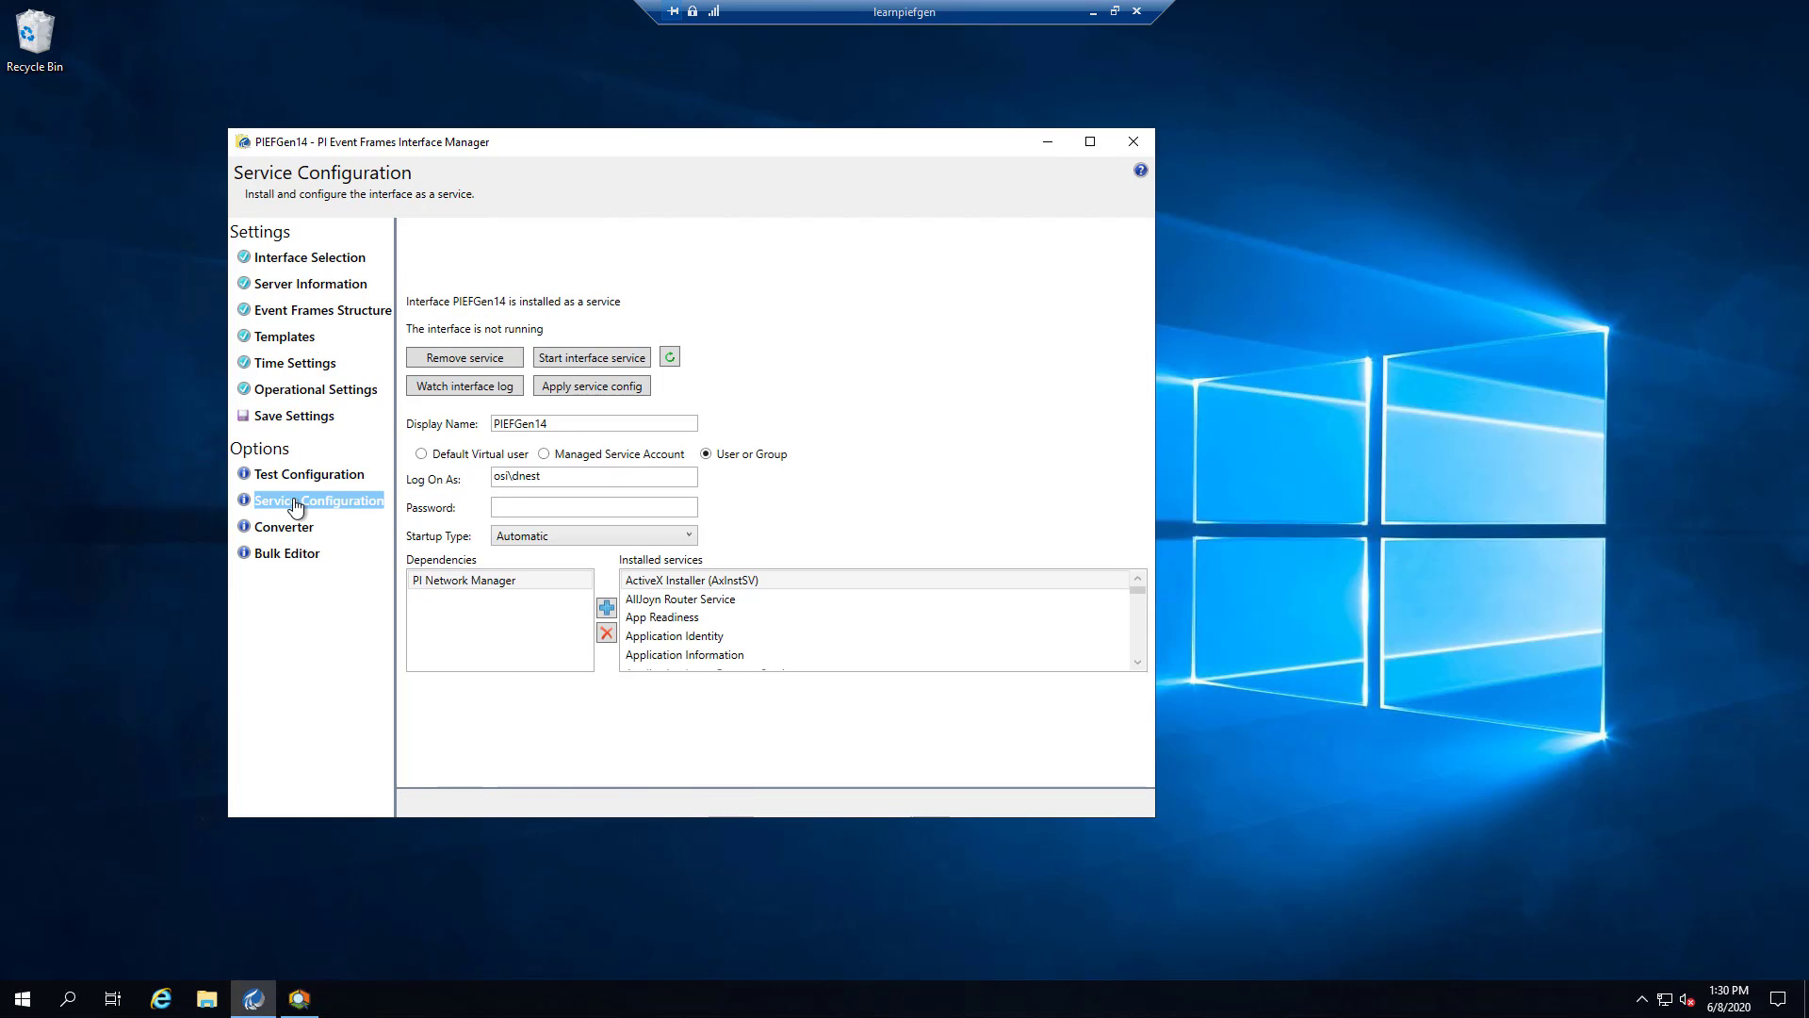
left_click(569, 362)
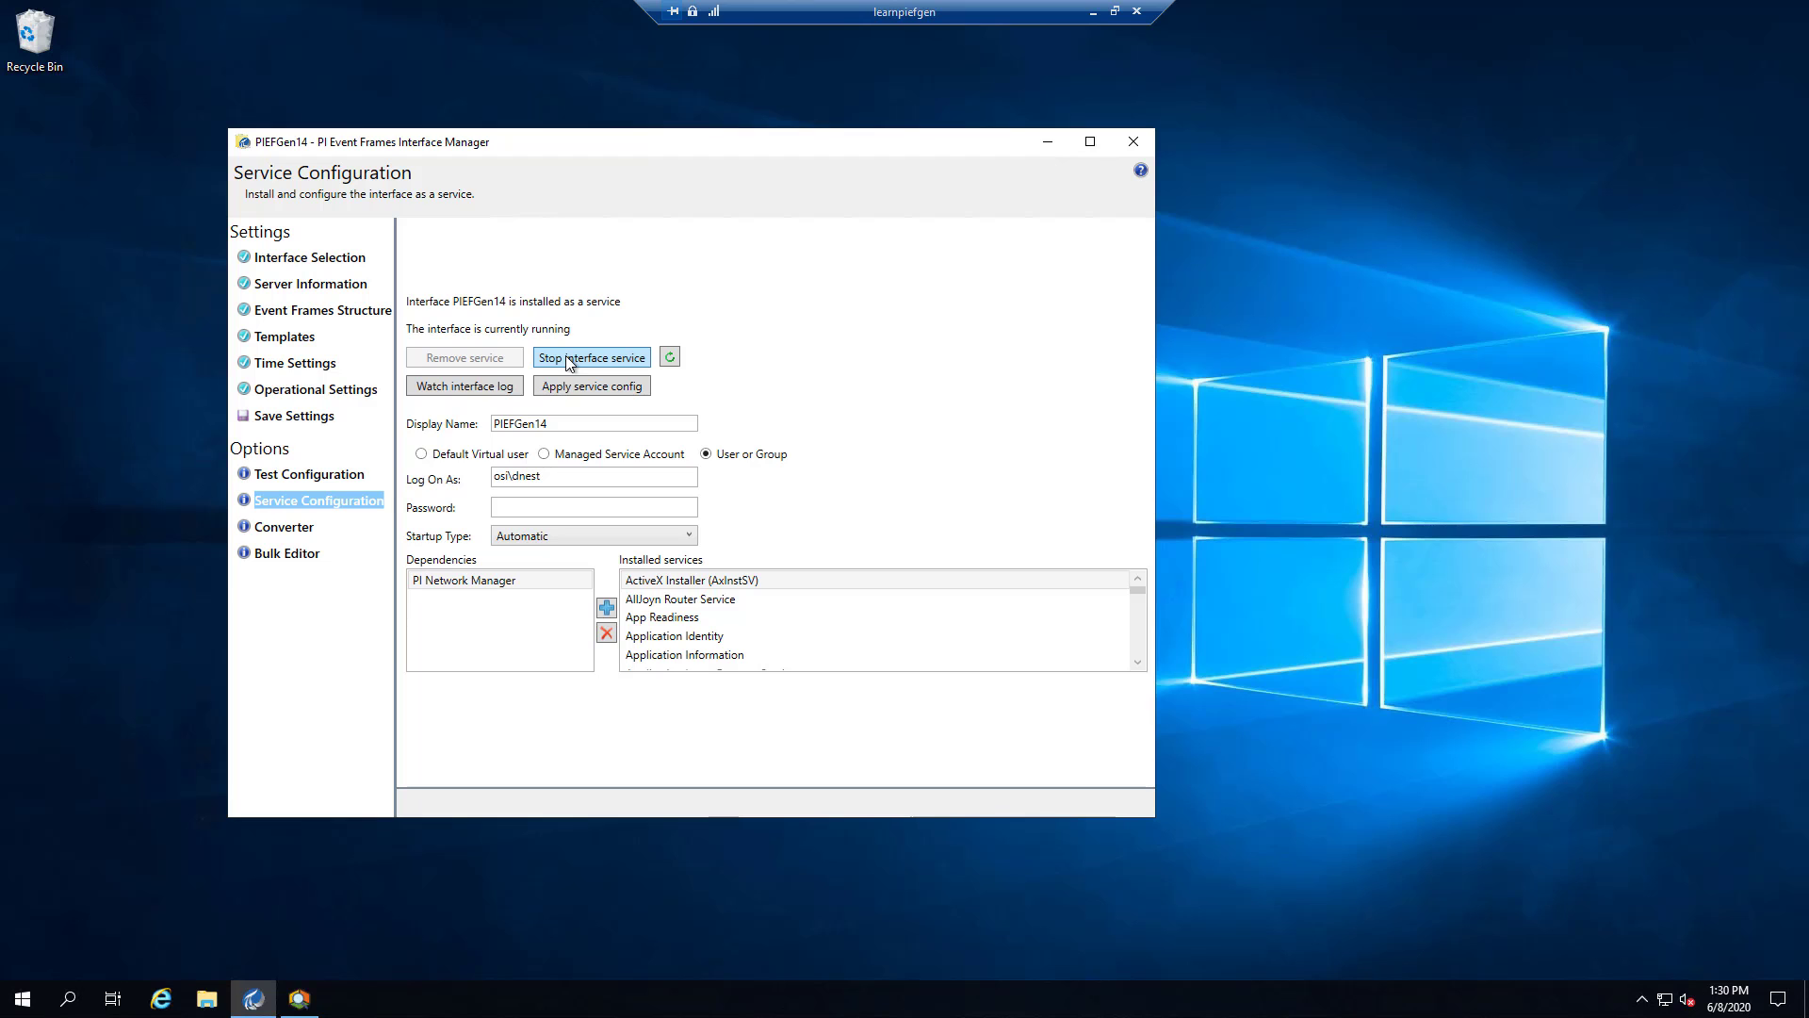
Step: Switch to PI System Explorer and open the ProductionExample2 database on the LEARNPIEFGEN asset server
left_click(299, 997)
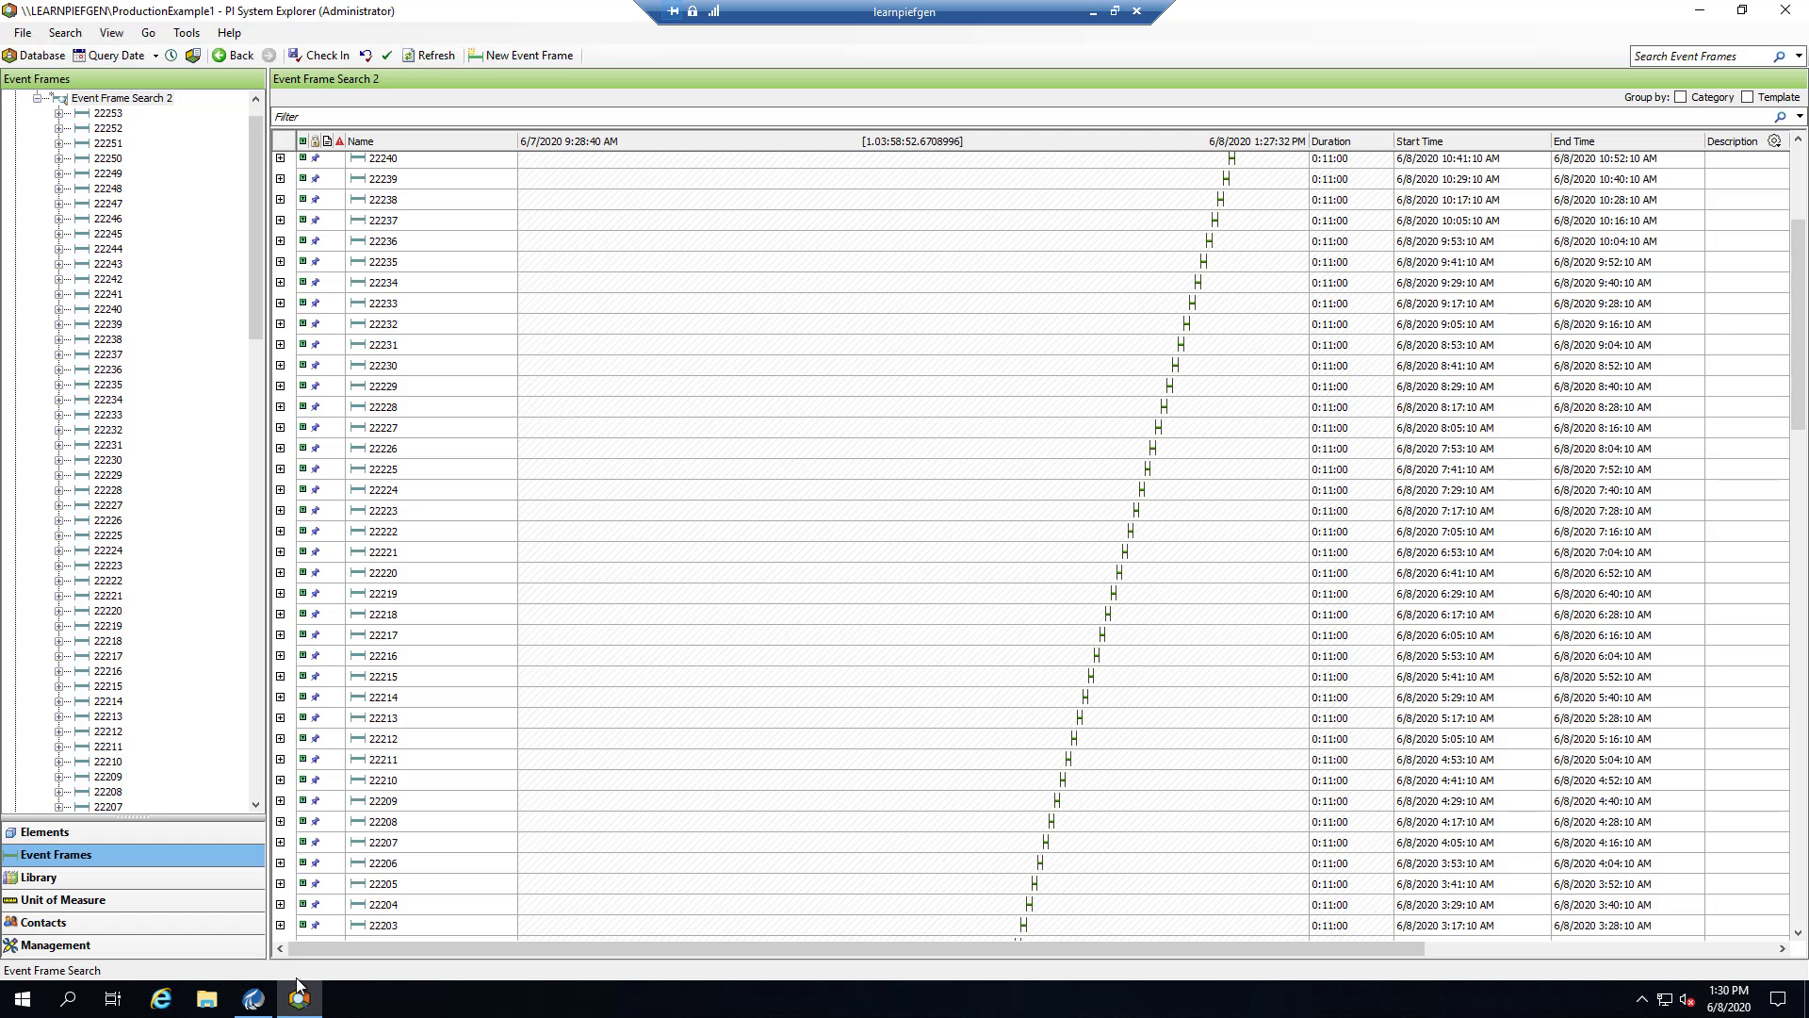
left_click(36, 54)
left_click(773, 601)
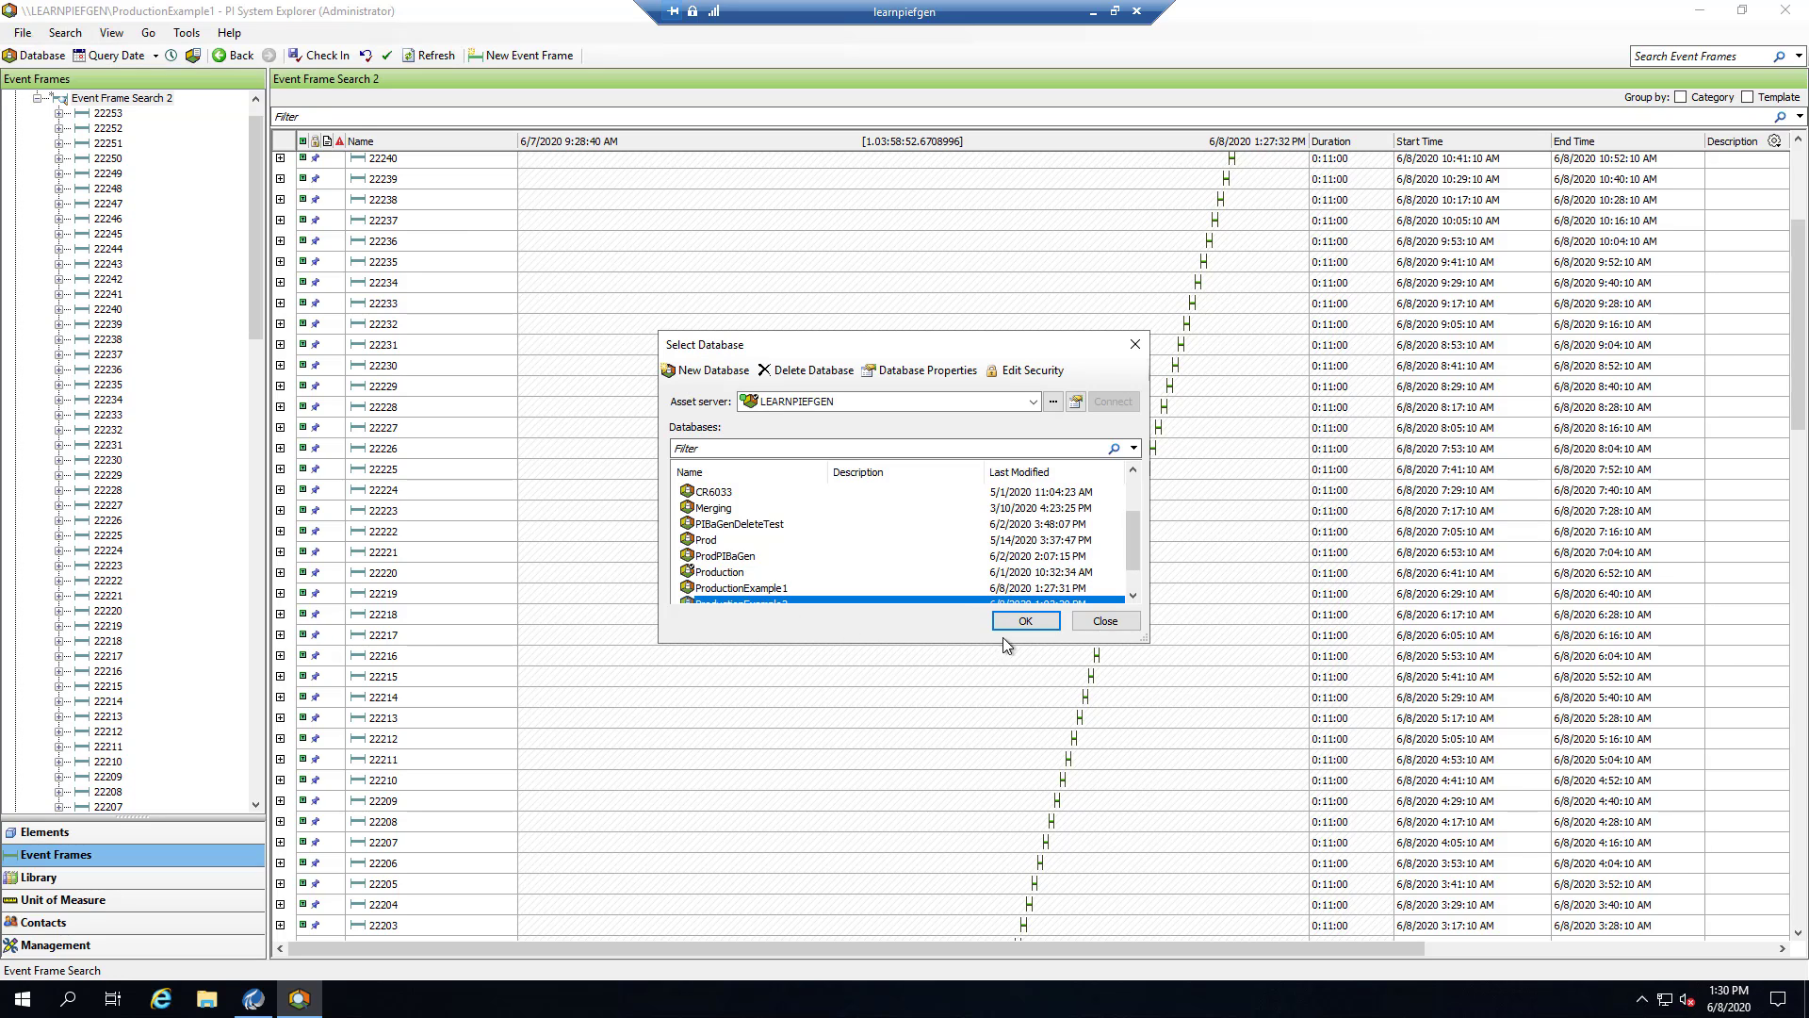
left_click(1025, 620)
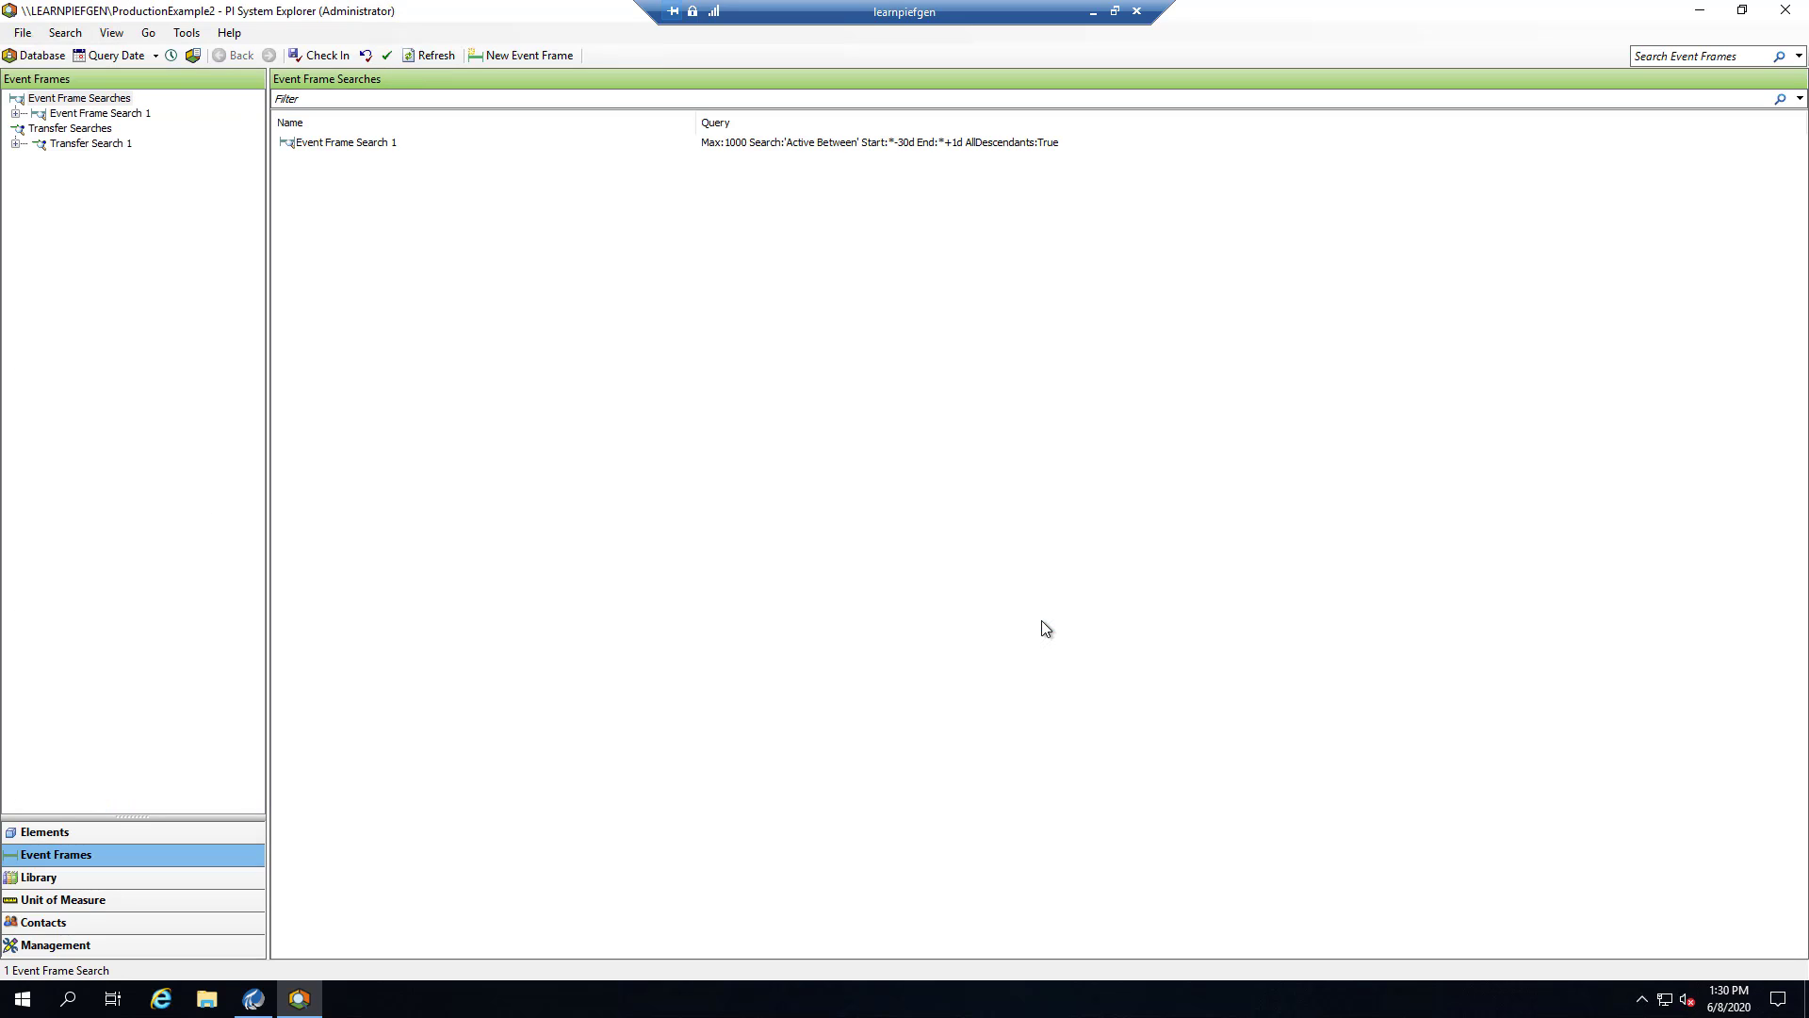
Step: Create a new event frame search with All Descendants turned off and examine the start and end times of its event frames
right_click(93, 98)
left_click(139, 111)
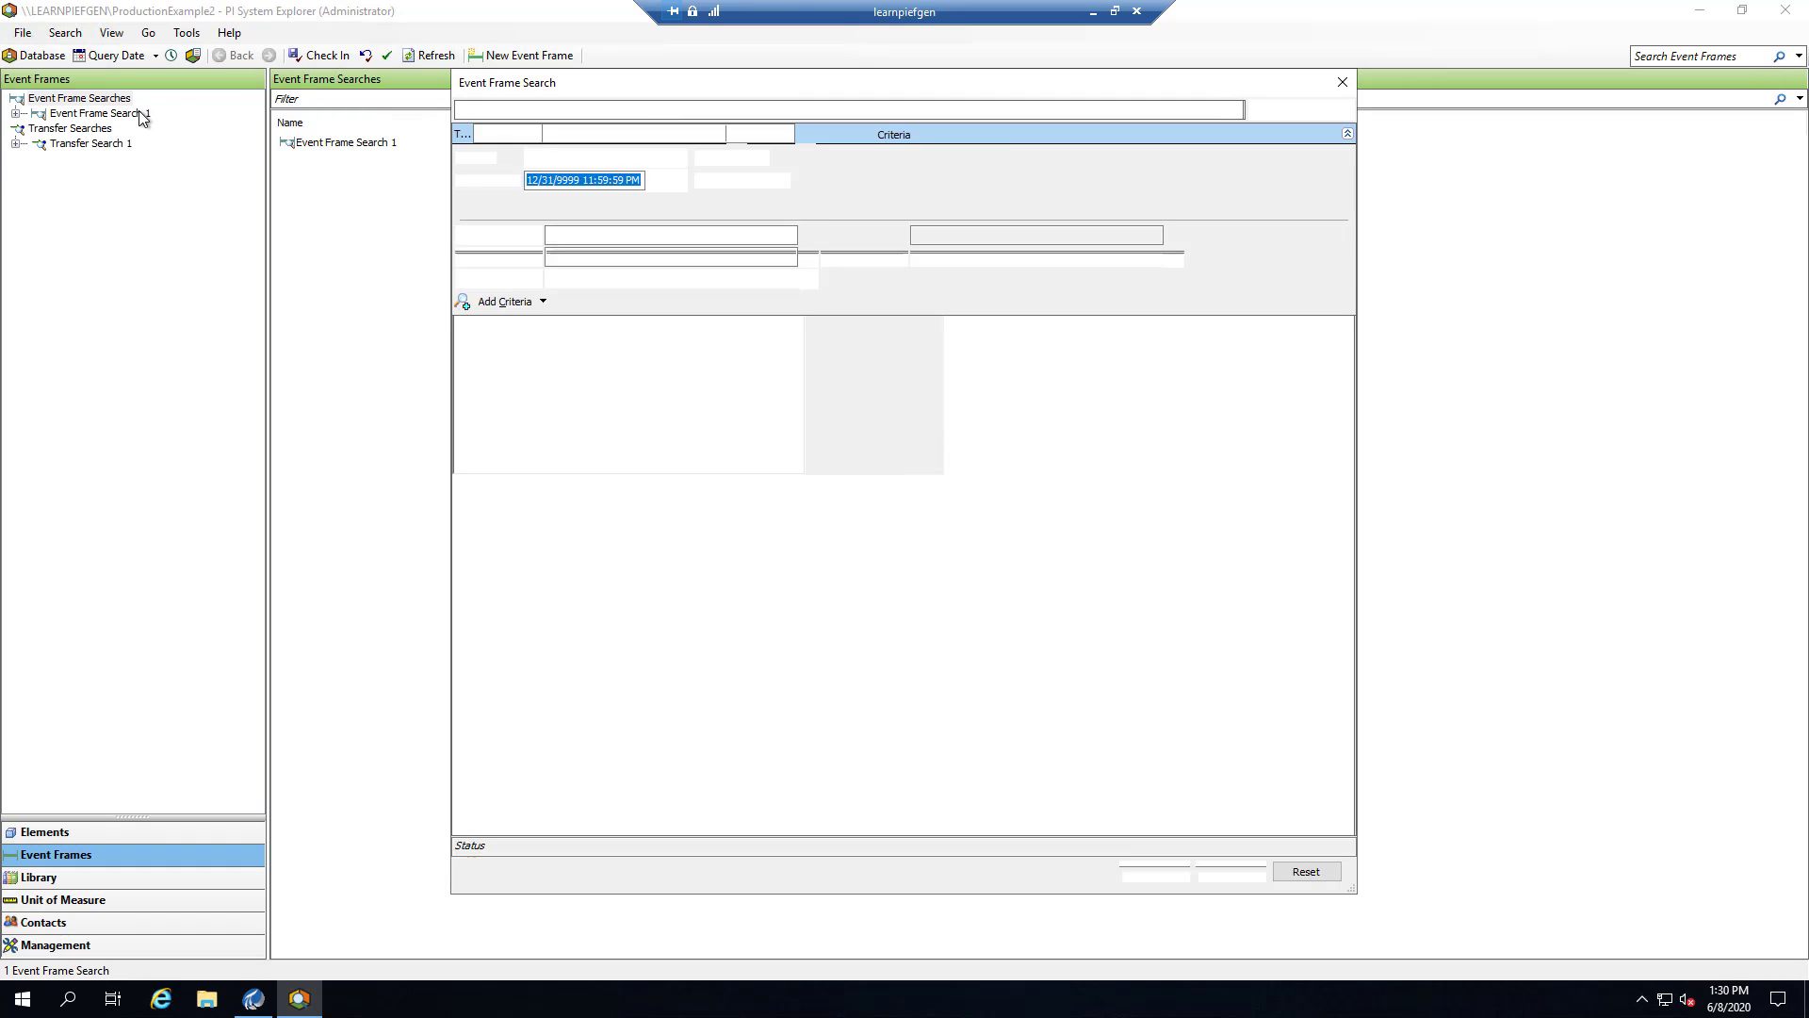
left_click(1262, 113)
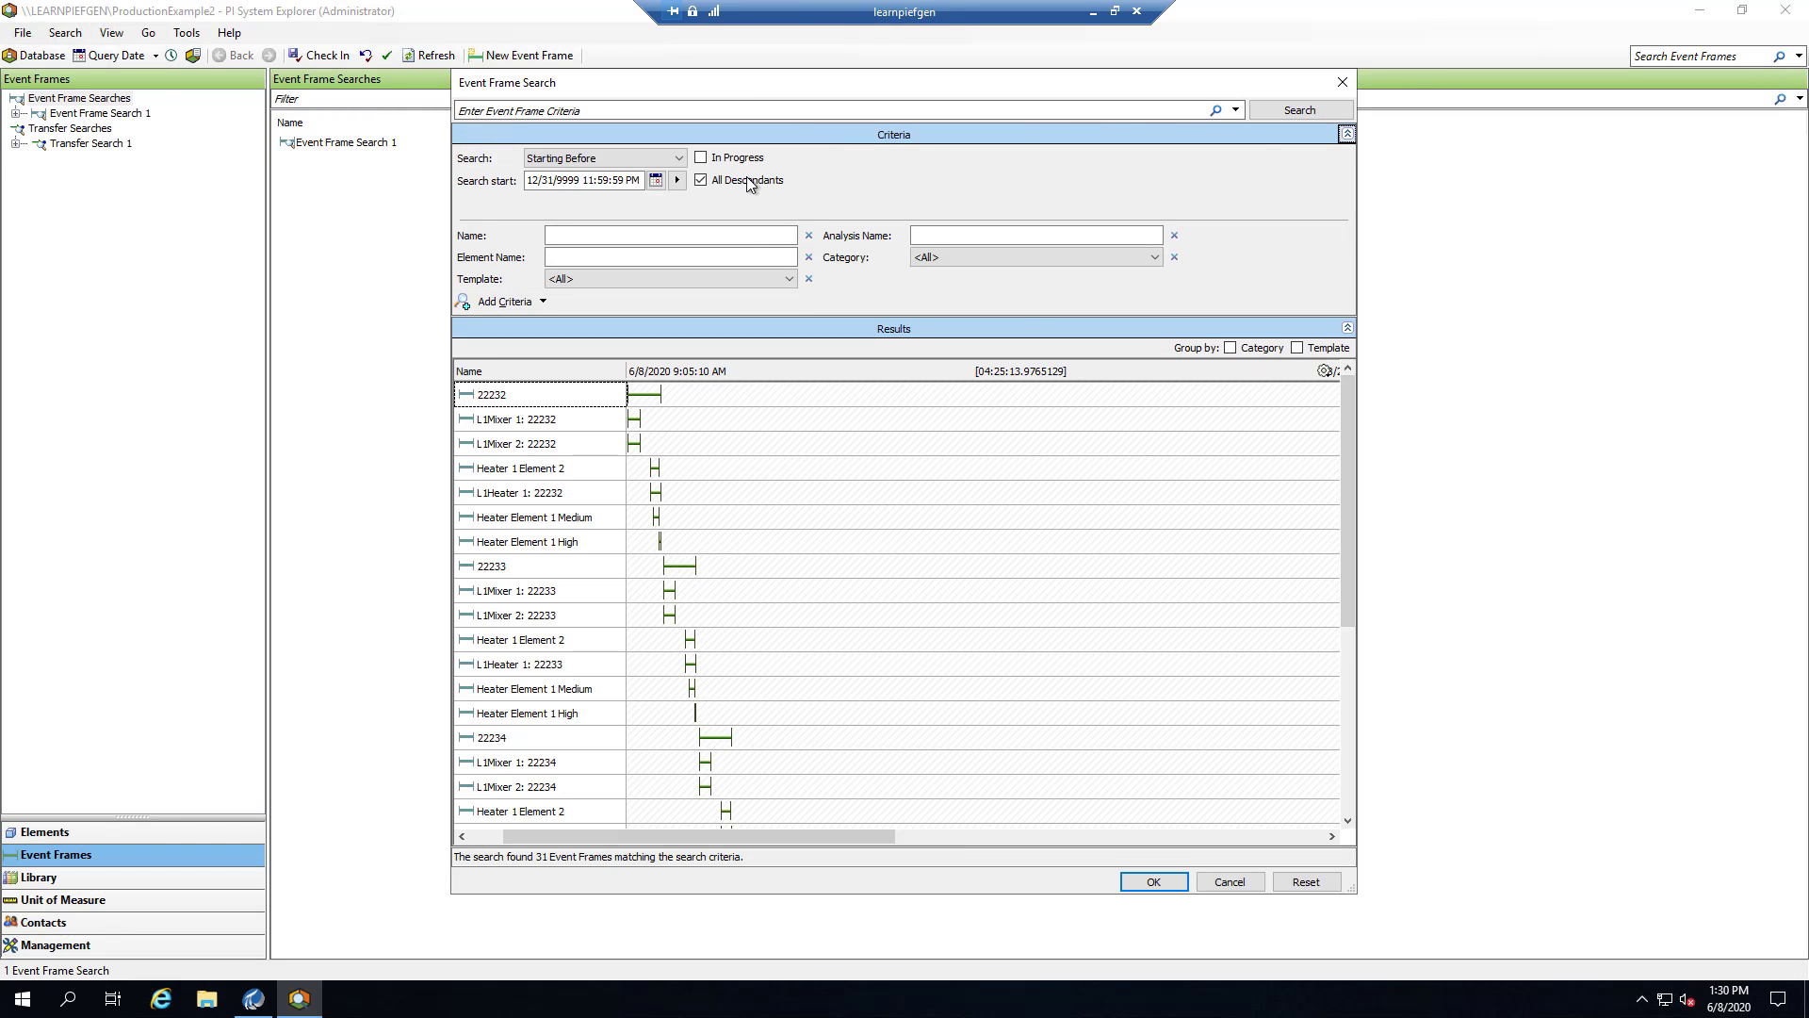
left_click(730, 180)
left_click(1274, 111)
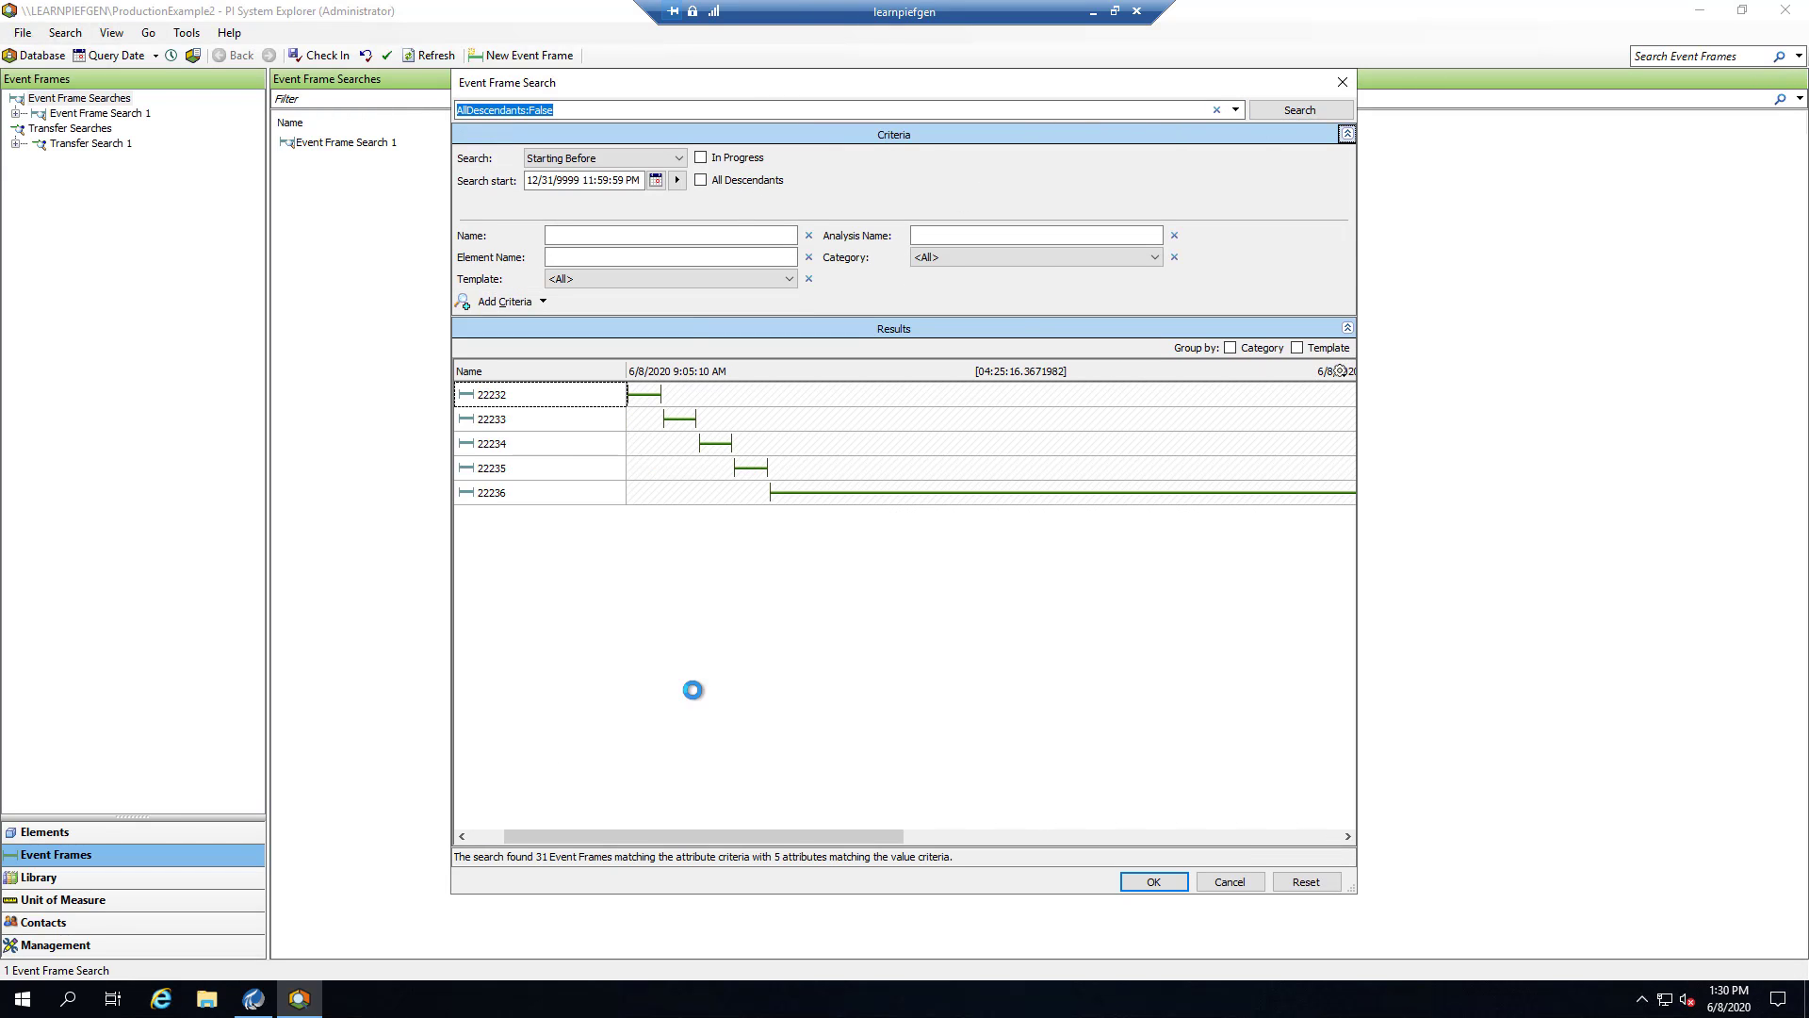
left_click(1152, 883)
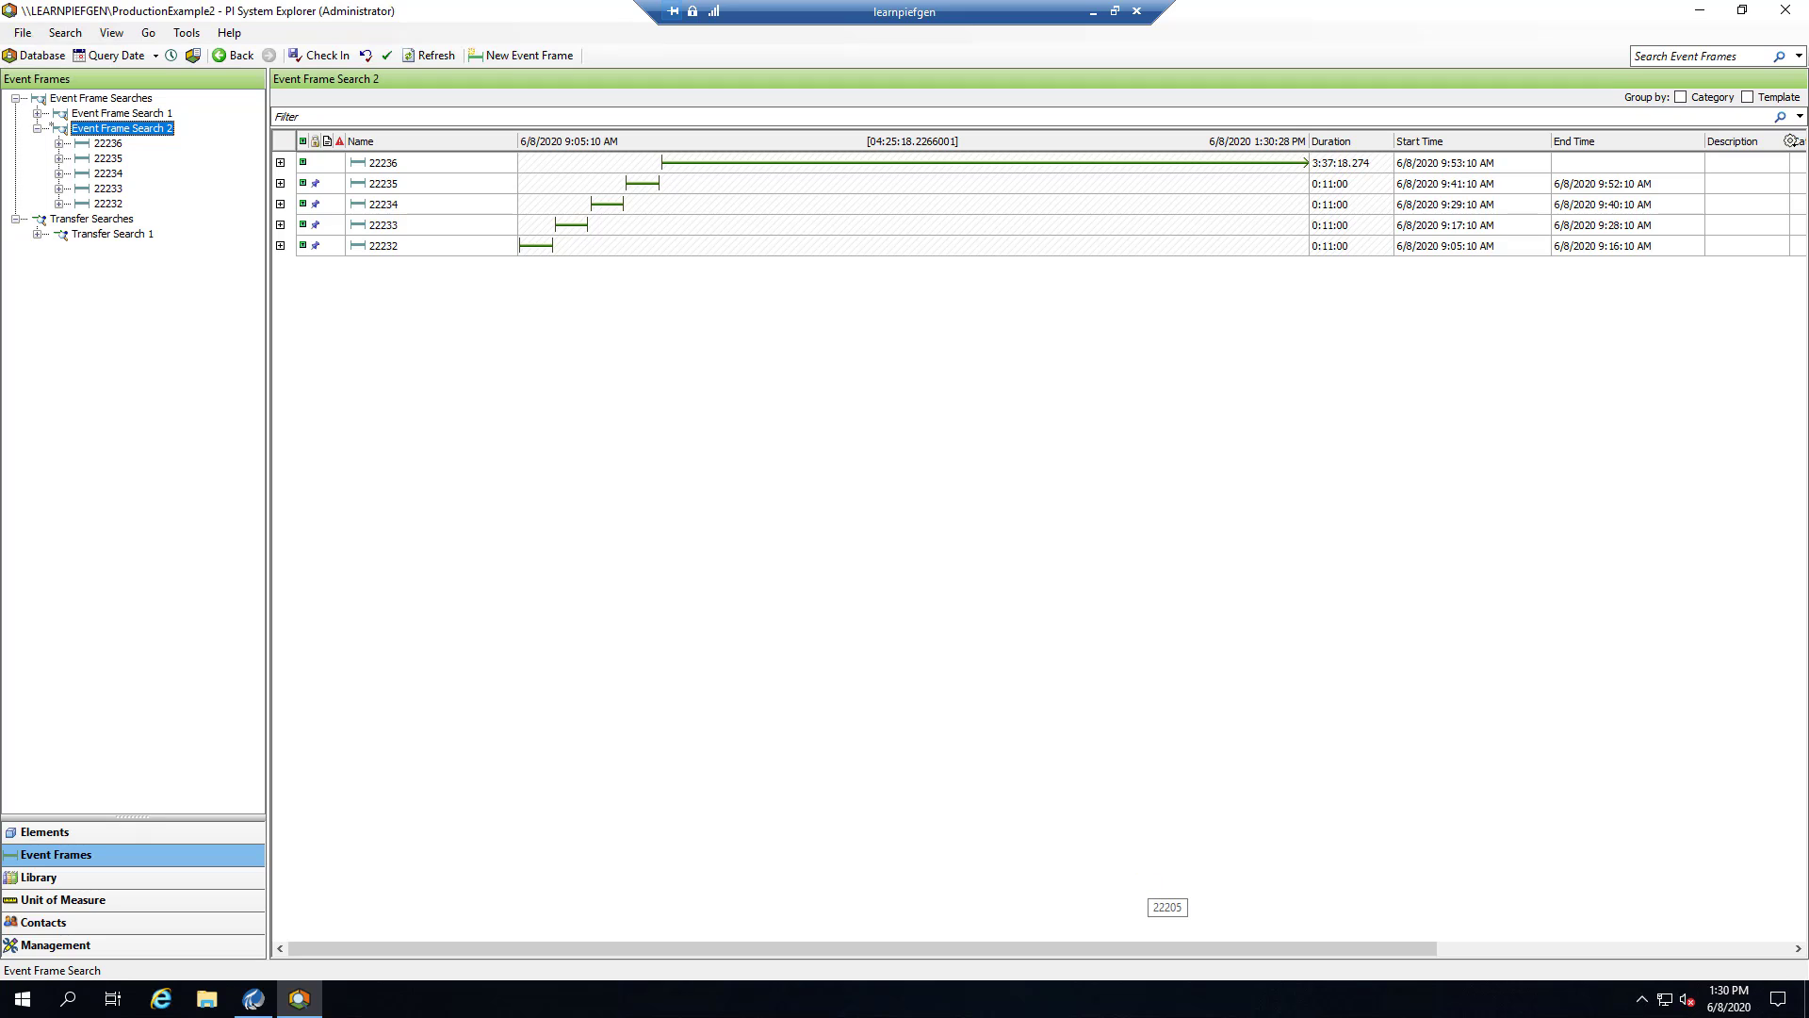
mouse_move(272, 116)
left_mouse_down()
mouse_move(1050, 242)
mouse_move(1534, 277)
mouse_move(1711, 266)
left_mouse_up()
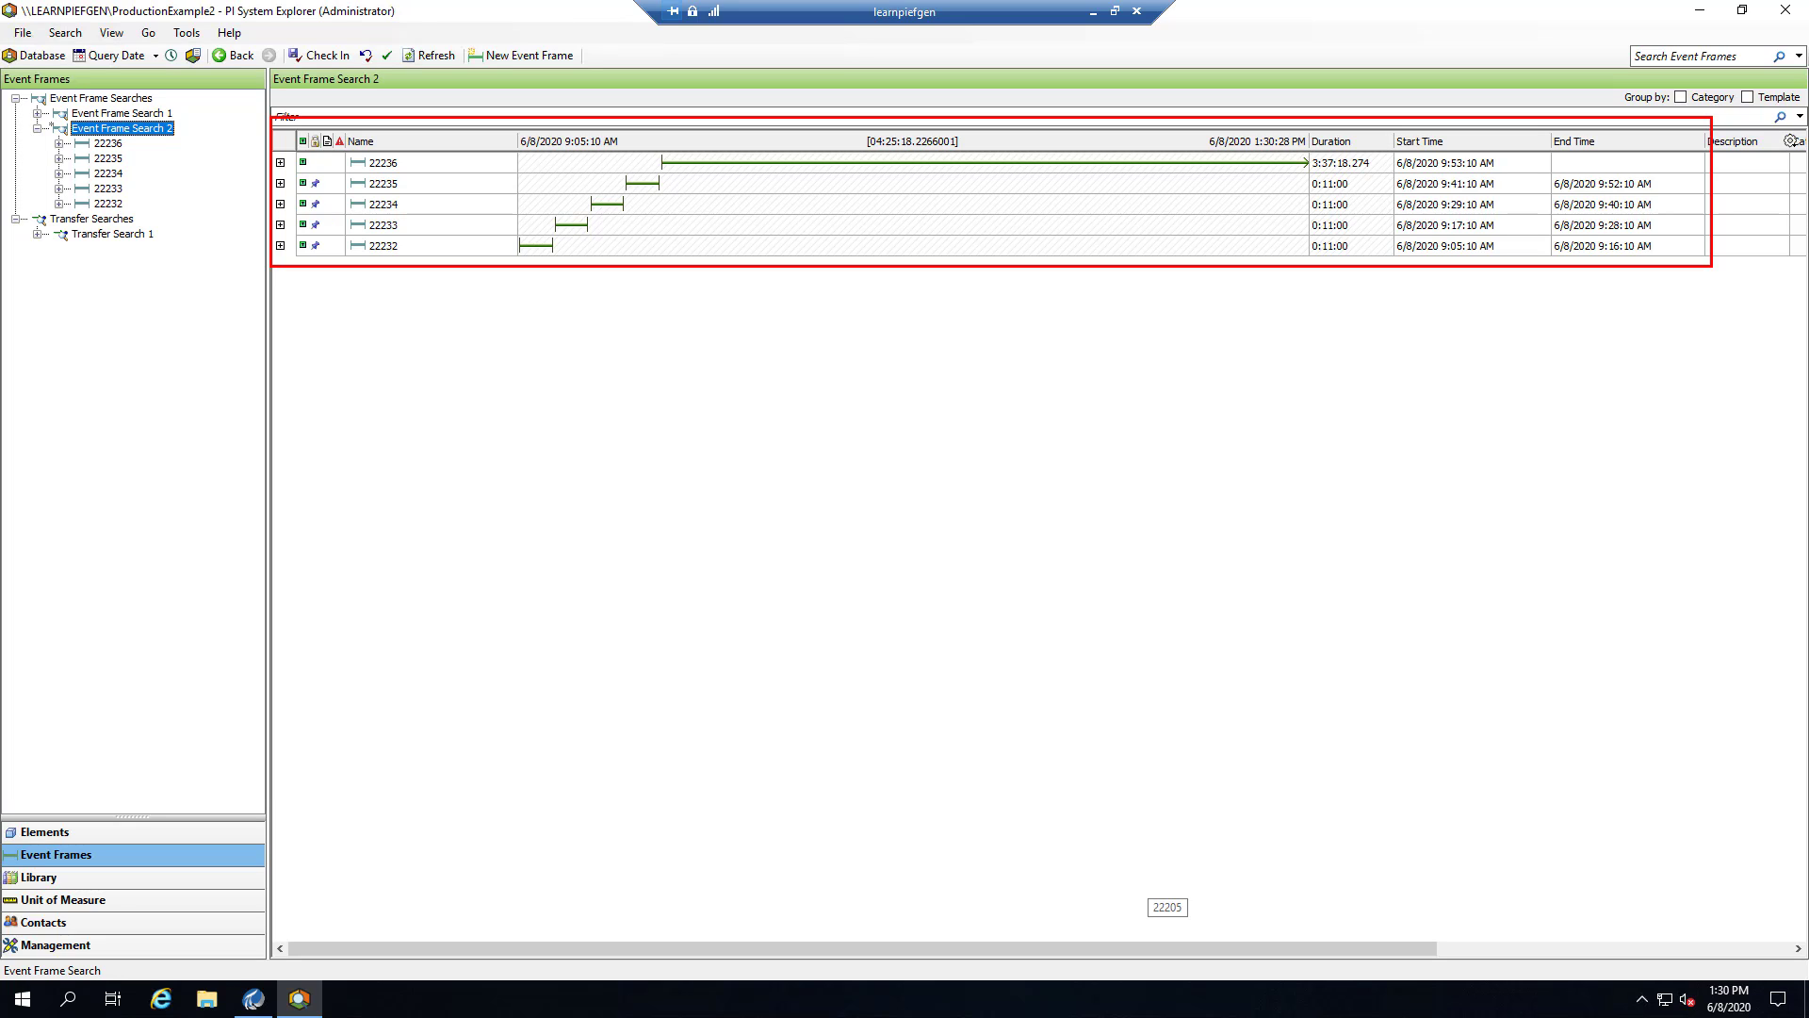